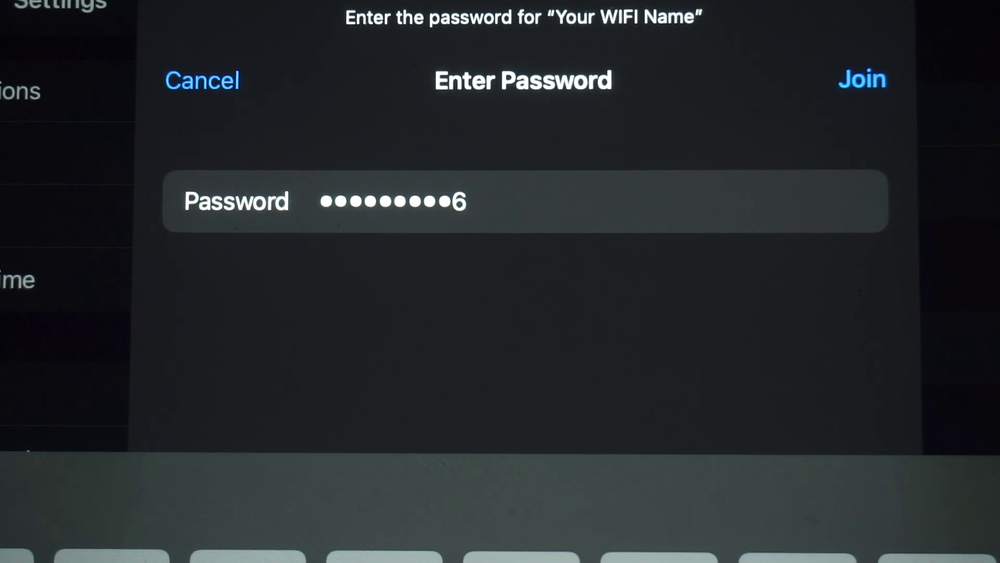
# Submit the password so the tablet joins the 'Your WIFI Name' network.
pyautogui.press('Return')
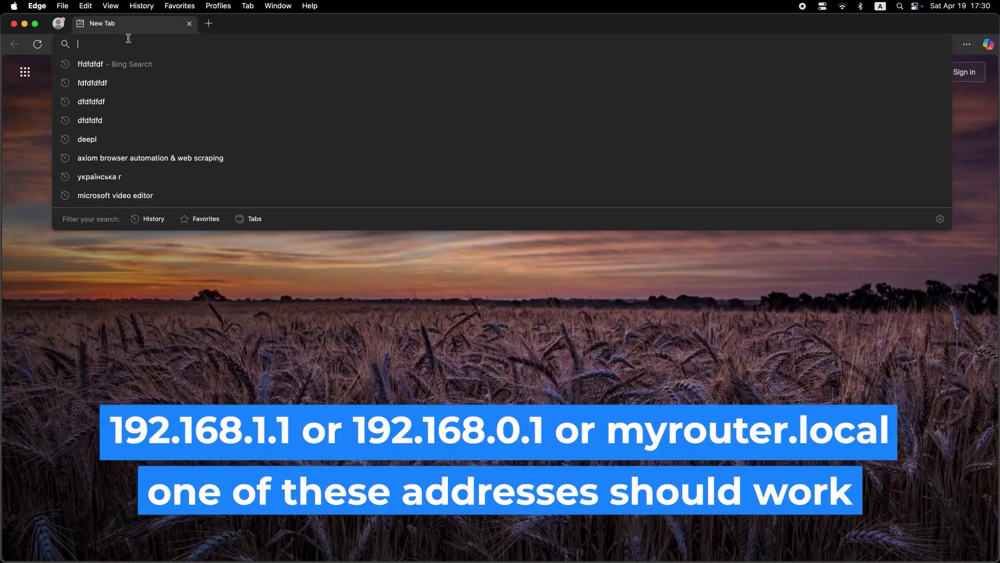
pyautogui.write('192')
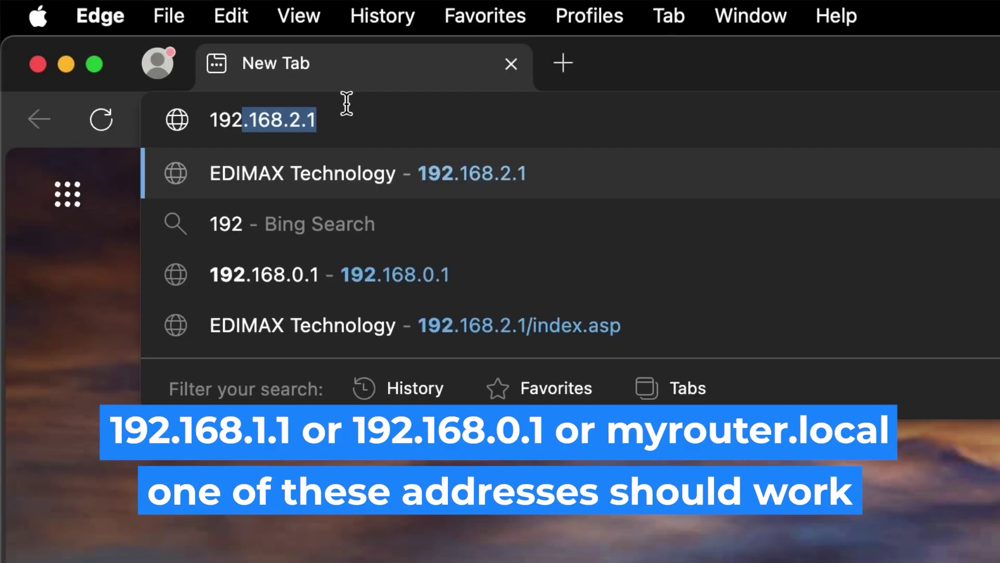
pyautogui.write('.168.2.1')
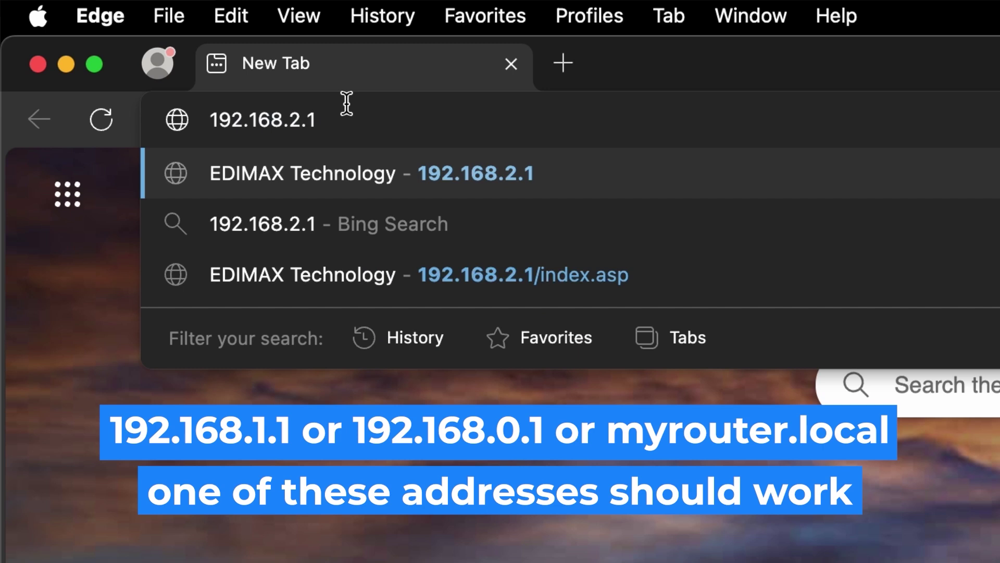
# Fix the mistyped address and load the router login page at 192.168.1.1.
pyautogui.press('Left')
pyautogui.press('Left')
pyautogui.press('BackSpace')
pyautogui.write('1')
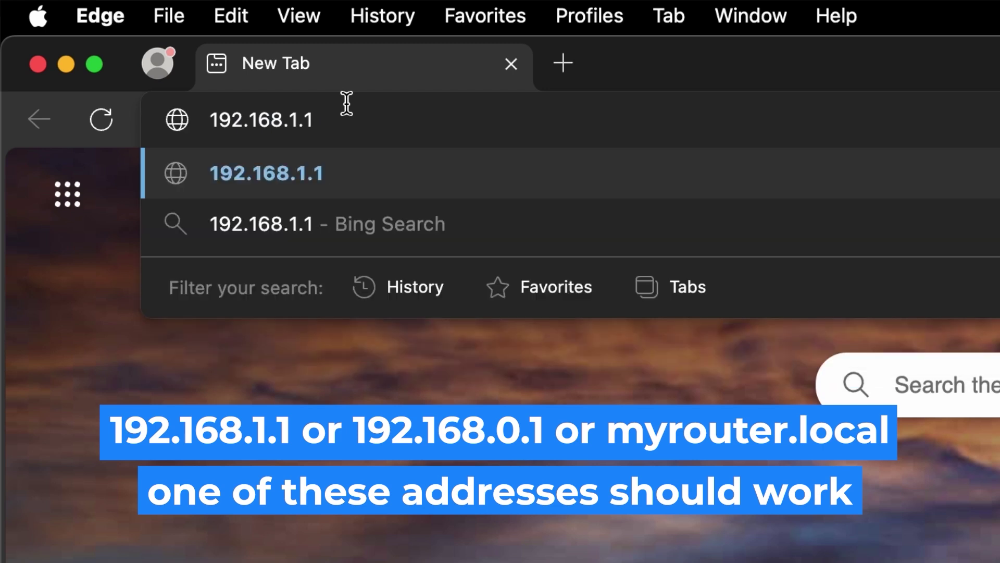
pyautogui.press('Return')
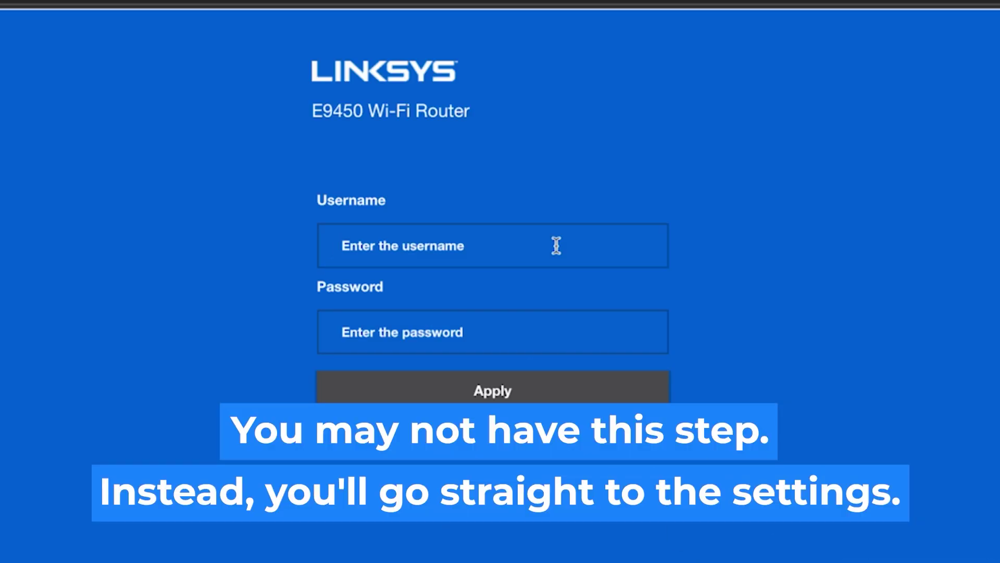
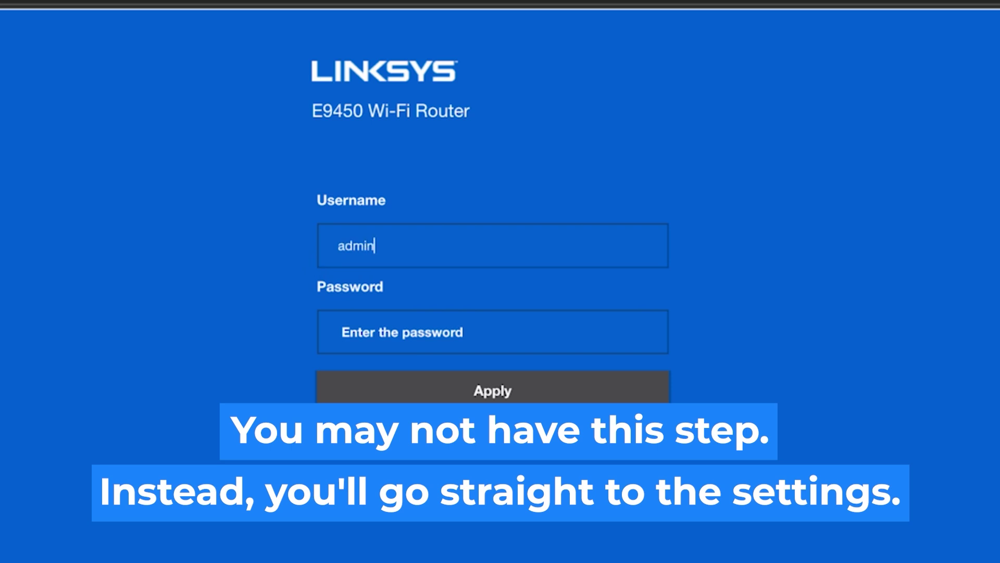
pyautogui.click(498, 337)
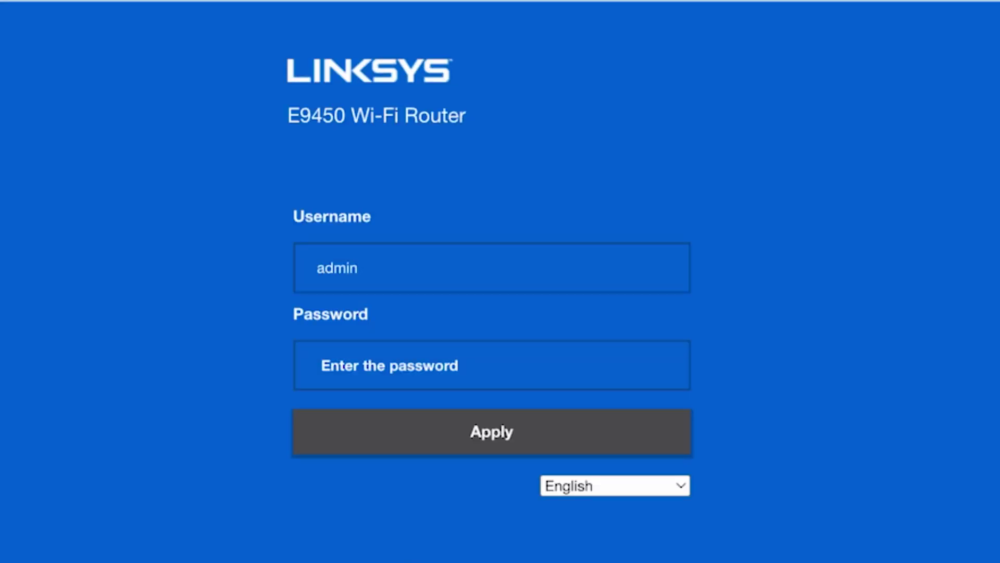
pyautogui.click(498, 369)
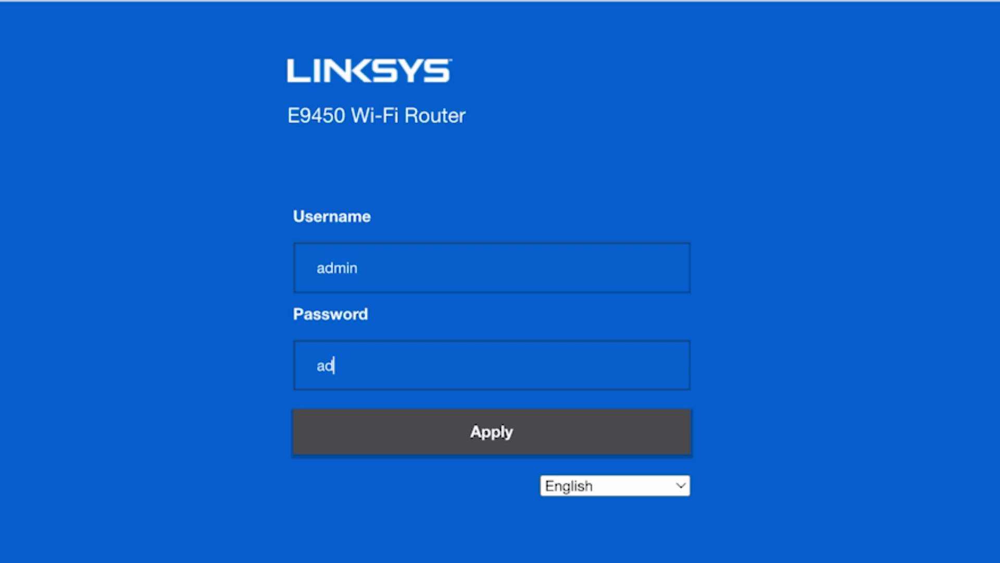
pyautogui.click(501, 434)
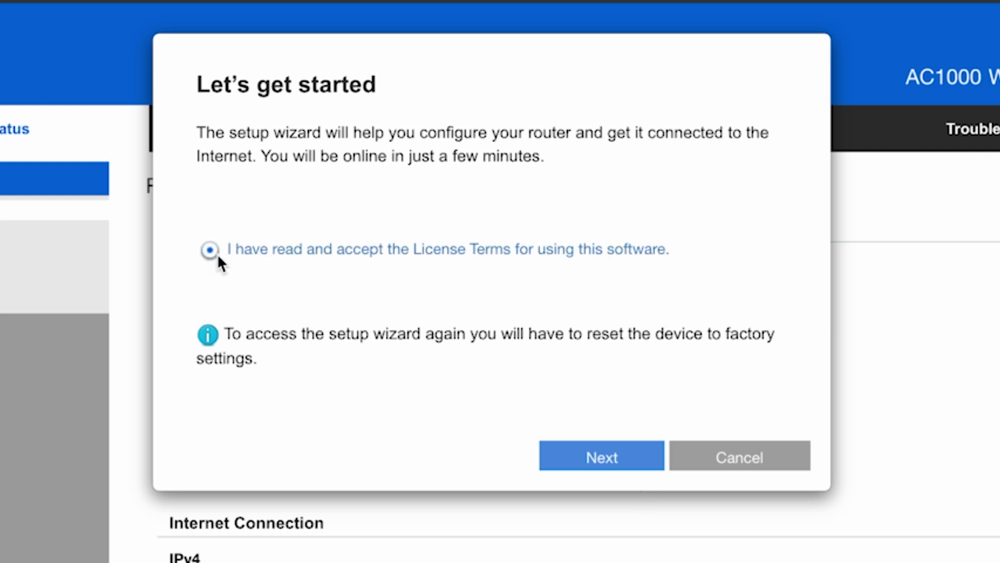
# Accept the license terms and set the networks Linksys (2.4 GHz) and Linksys 5G with passwords.
pyautogui.click(621, 463)
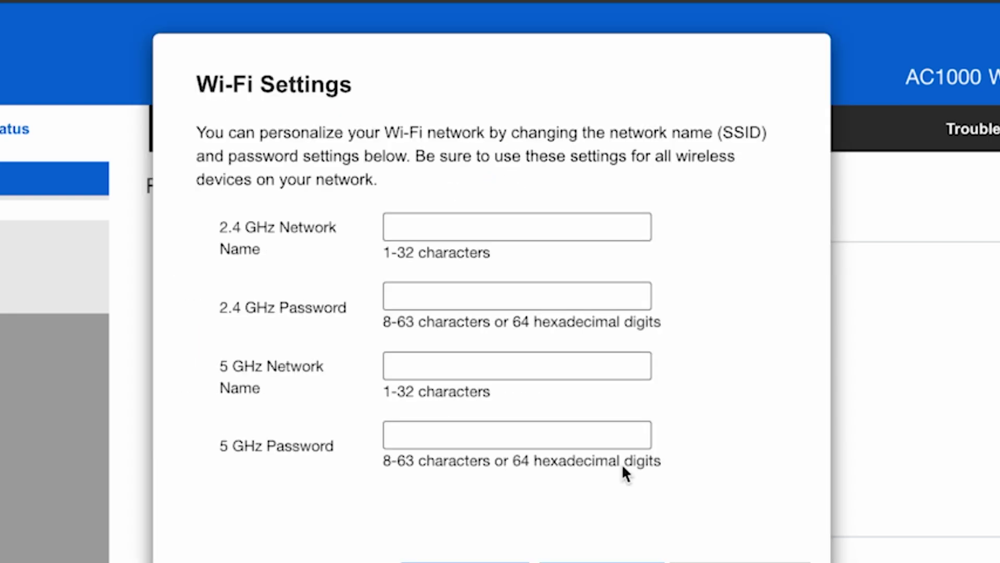
pyautogui.click(484, 226)
pyautogui.write('Links')
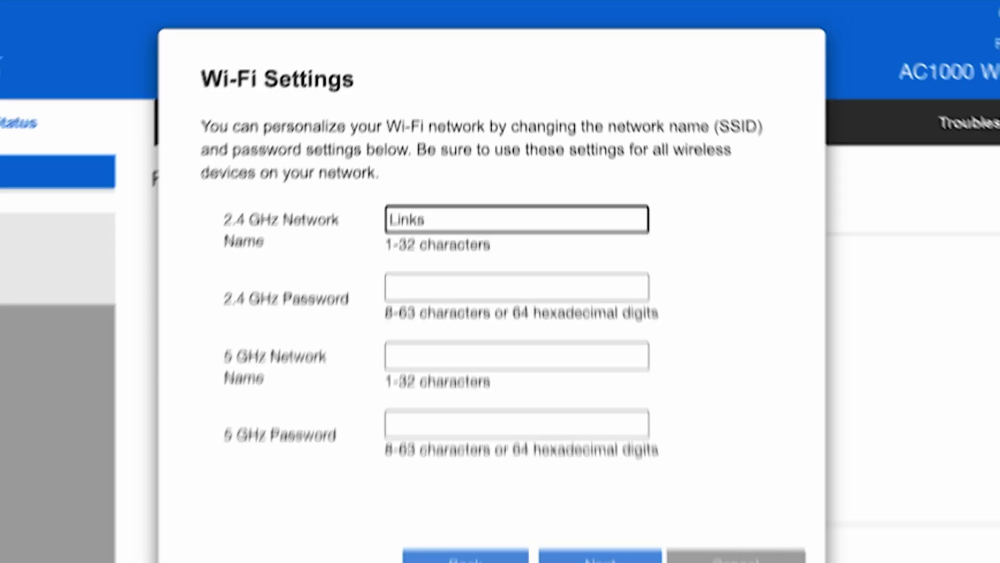
pyautogui.write('ys')
pyautogui.click(482, 291)
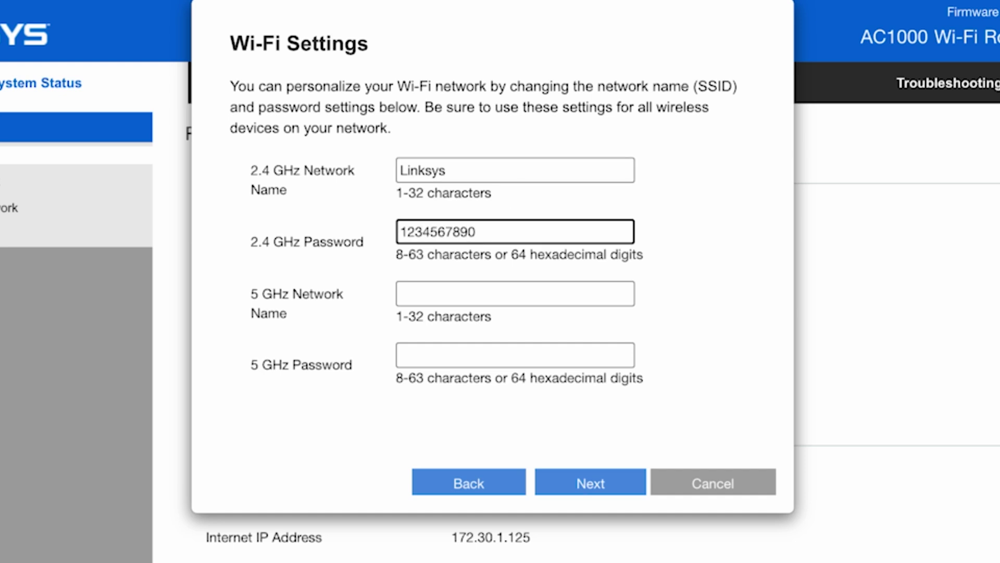
pyautogui.click(477, 290)
pyautogui.write('Linksys ')
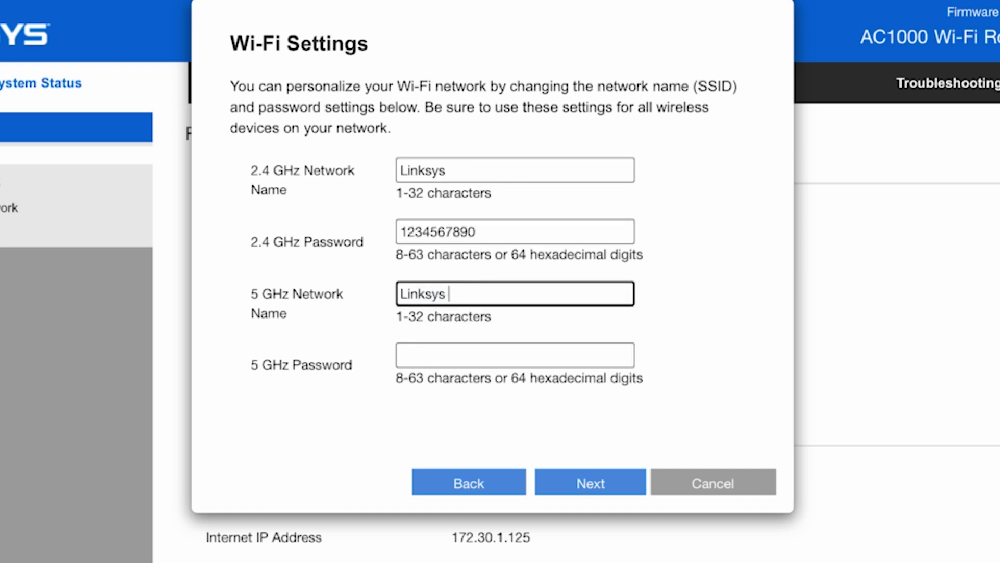
pyautogui.write('5G')
pyautogui.click(444, 354)
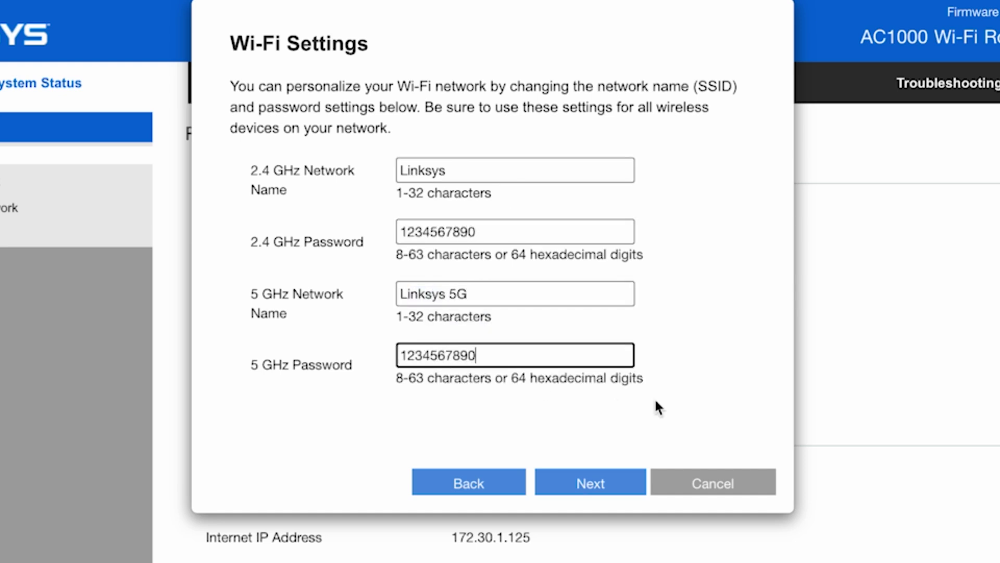
pyautogui.click(613, 486)
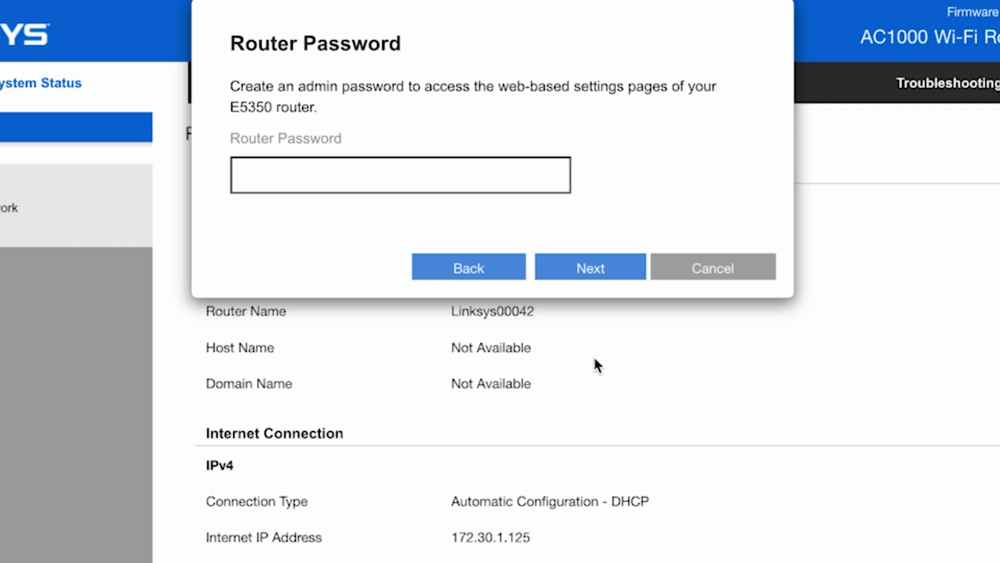
# Set a router admin password and save the summarized wizard settings.
pyautogui.click(502, 172)
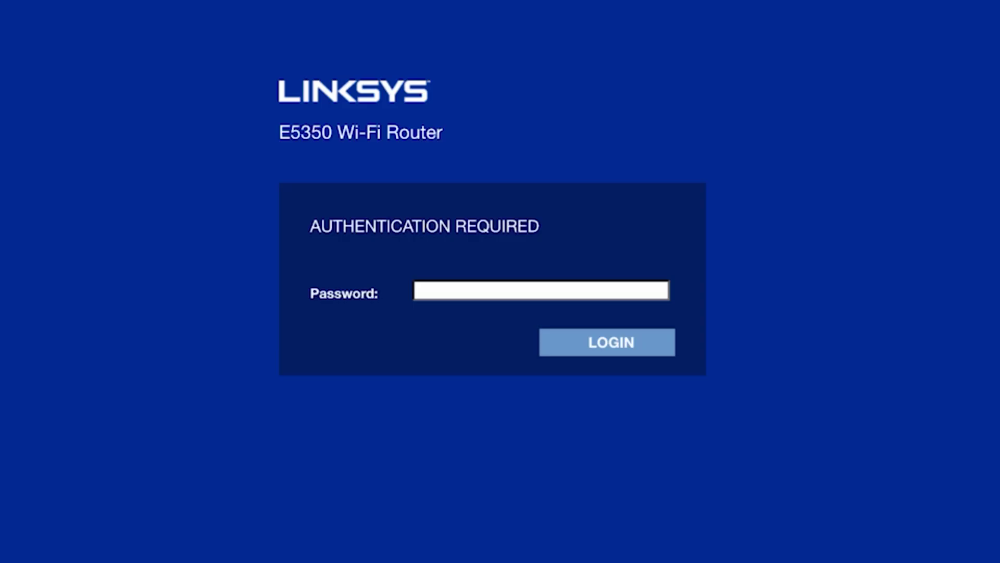
pyautogui.write('pa')
pyautogui.write('sswo')
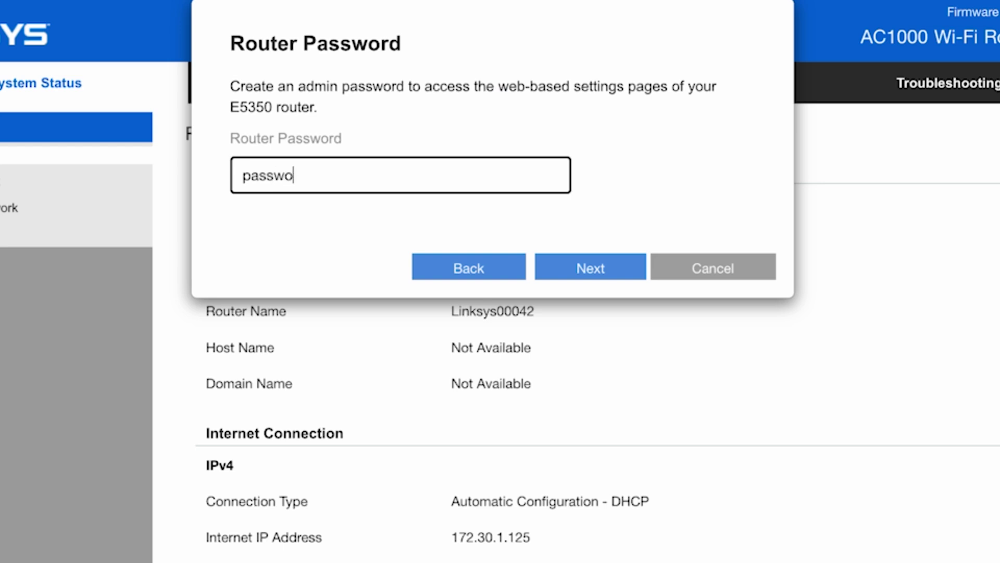
pyautogui.write('rd')
pyautogui.click(602, 270)
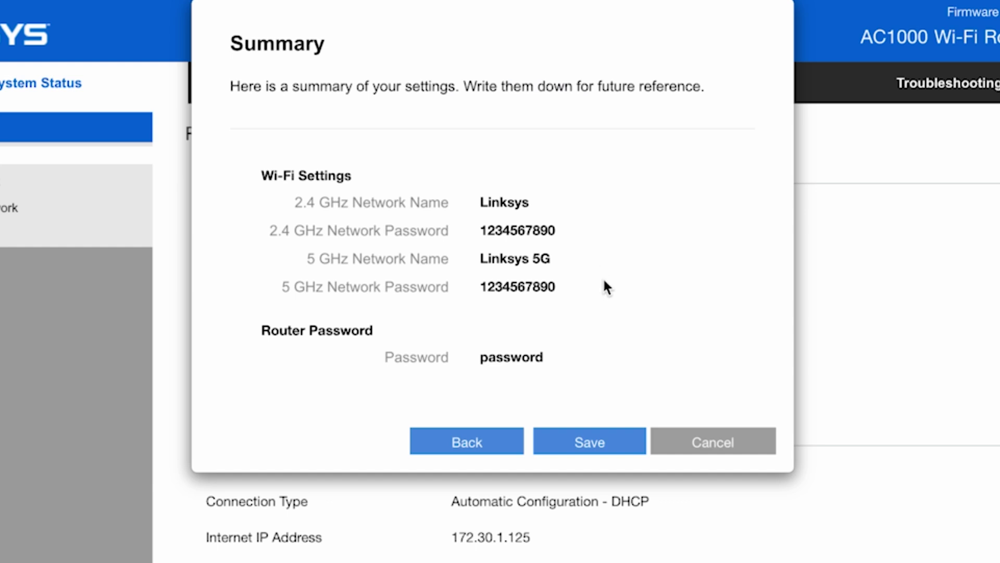
pyautogui.click(598, 442)
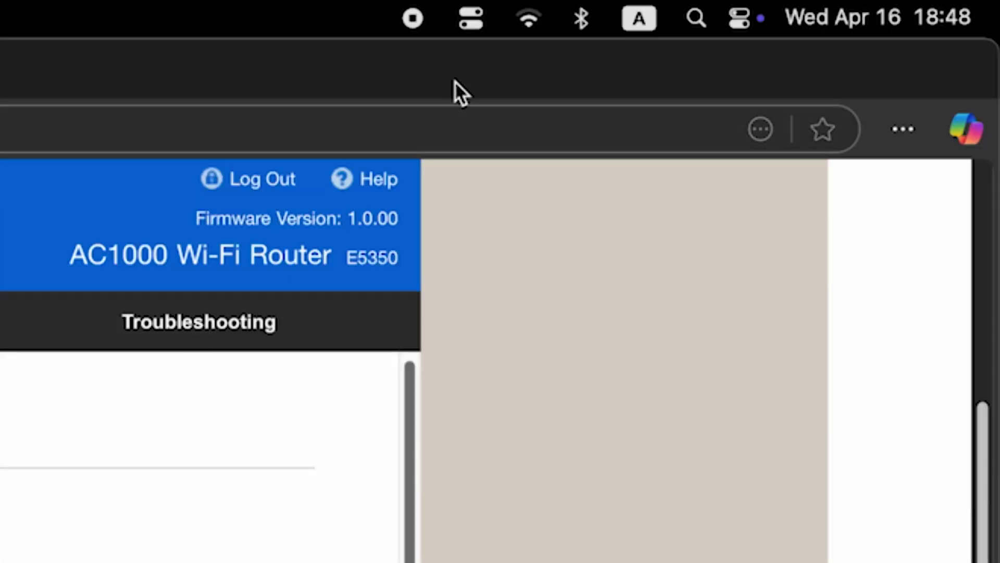
# Reconnect to the Wi-Fi, continue the setup, and skip product registration.
pyautogui.click(531, 26)
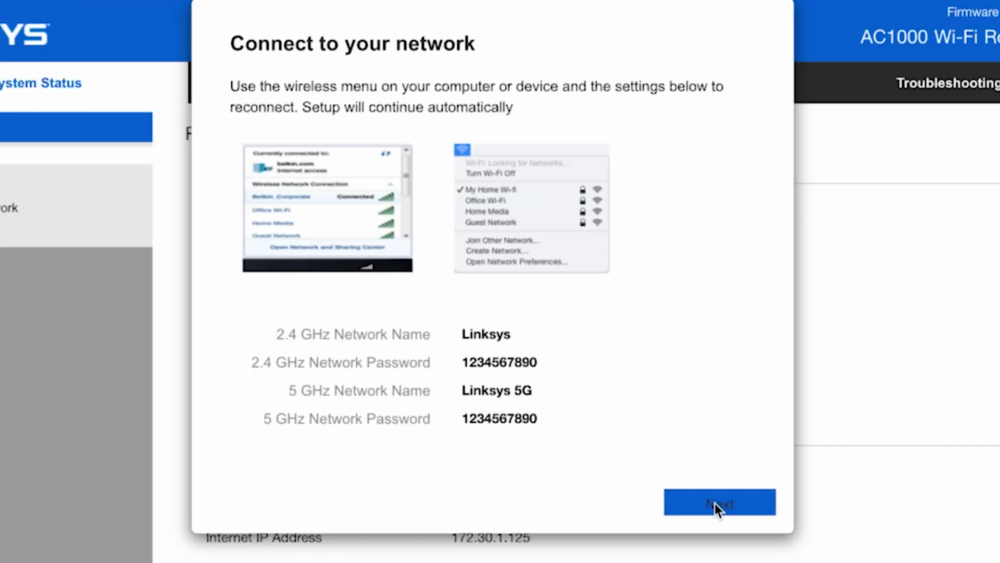
pyautogui.click(716, 502)
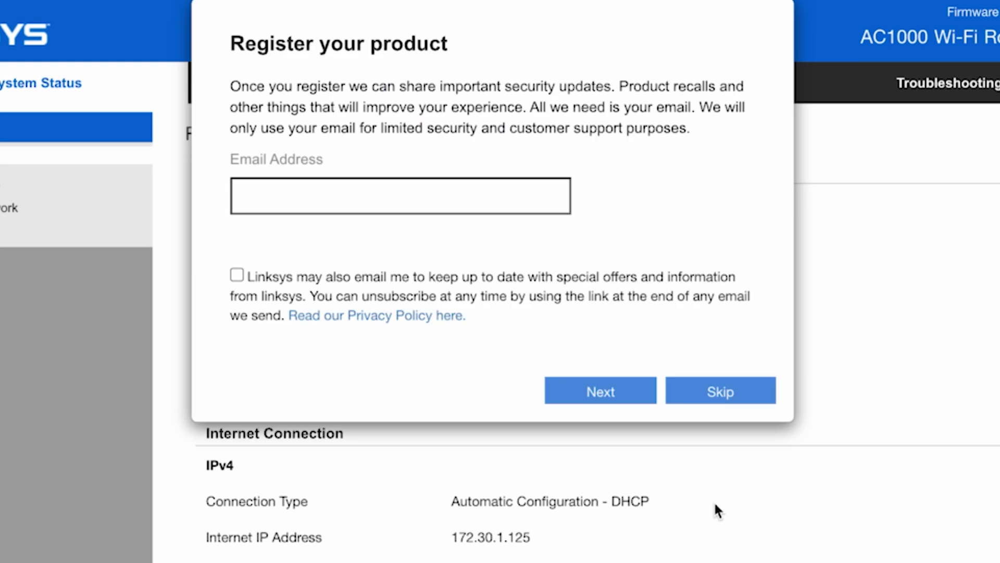
pyautogui.click(723, 395)
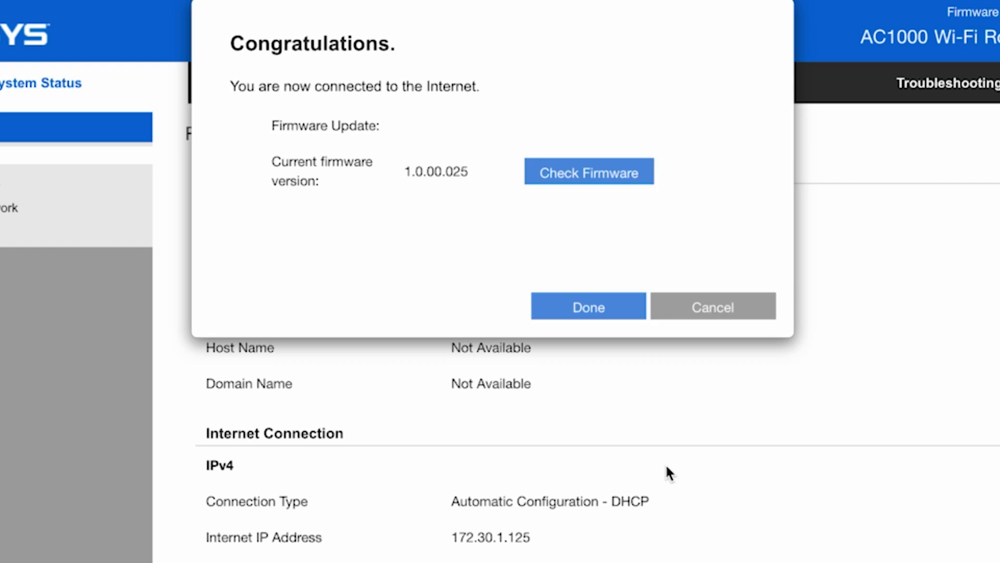
# Confirm the firmware is up to date and close the Congratulations and finished dialogs.
pyautogui.click(609, 170)
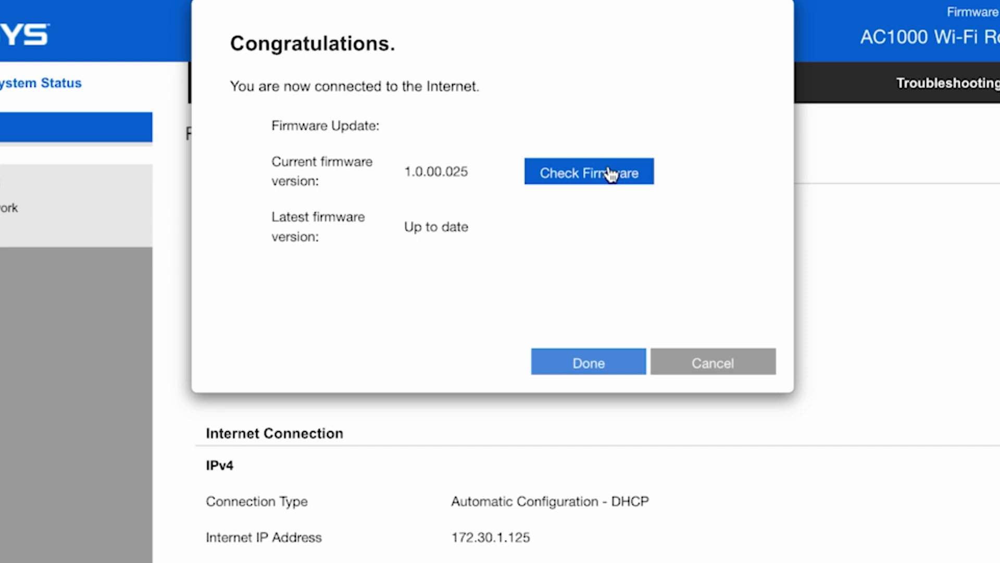
pyautogui.click(597, 364)
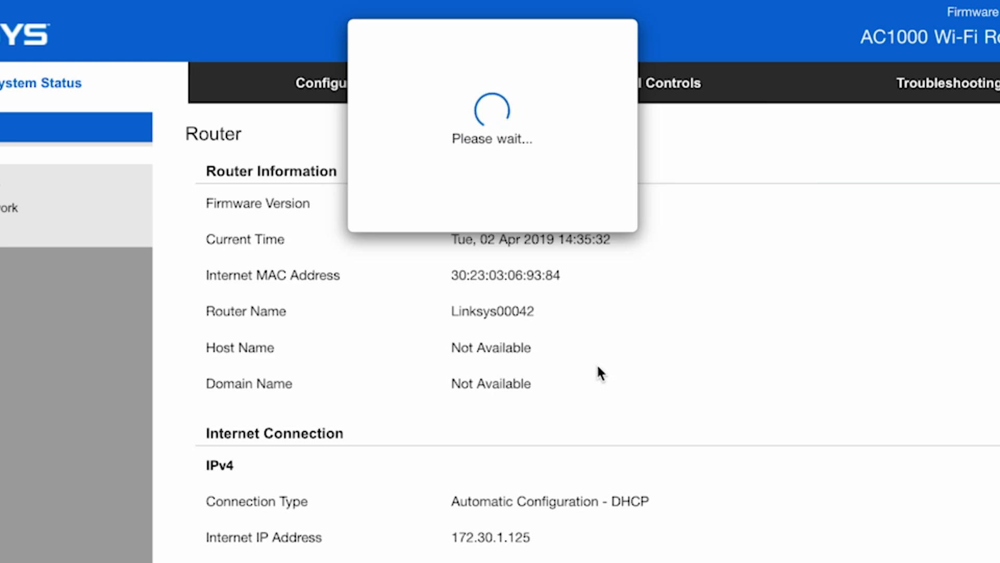
pyautogui.click(742, 181)
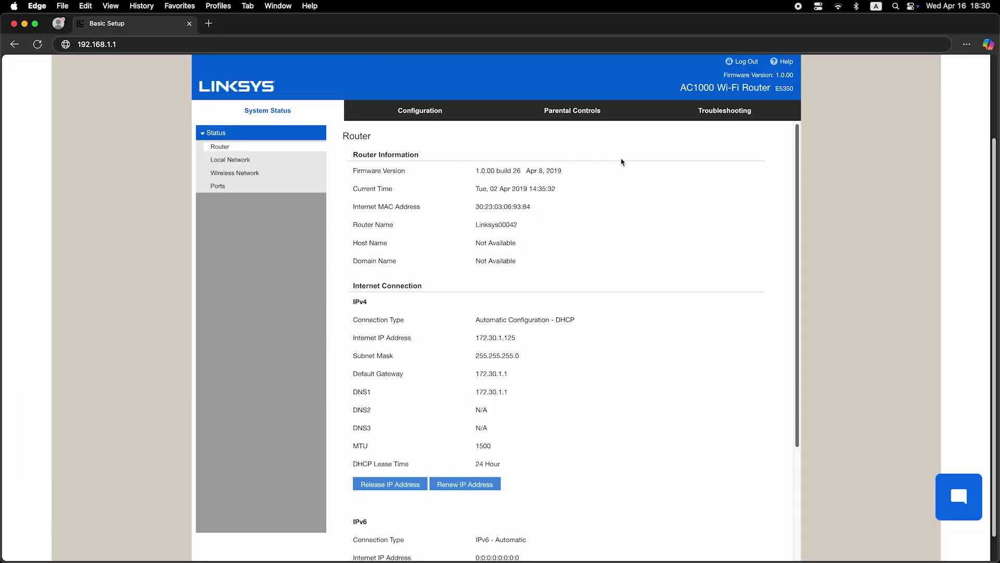
pyautogui.press('super+t')
# Run a test search from the new tab's address bar to confirm Bing results load.
pyautogui.click(236, 45)
pyautogui.write('fdf')
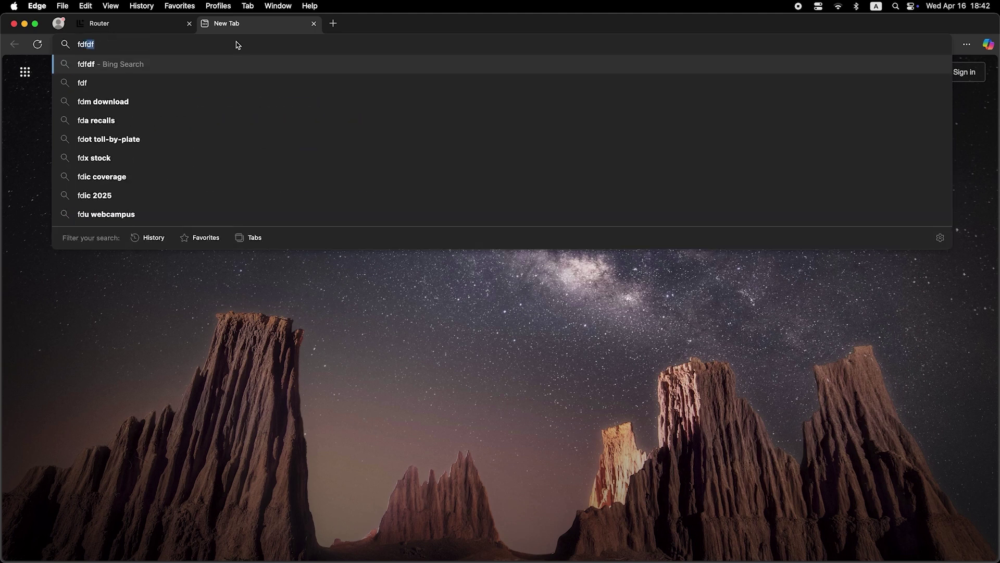
pyautogui.write('dfdfdf')
pyautogui.press('Return')
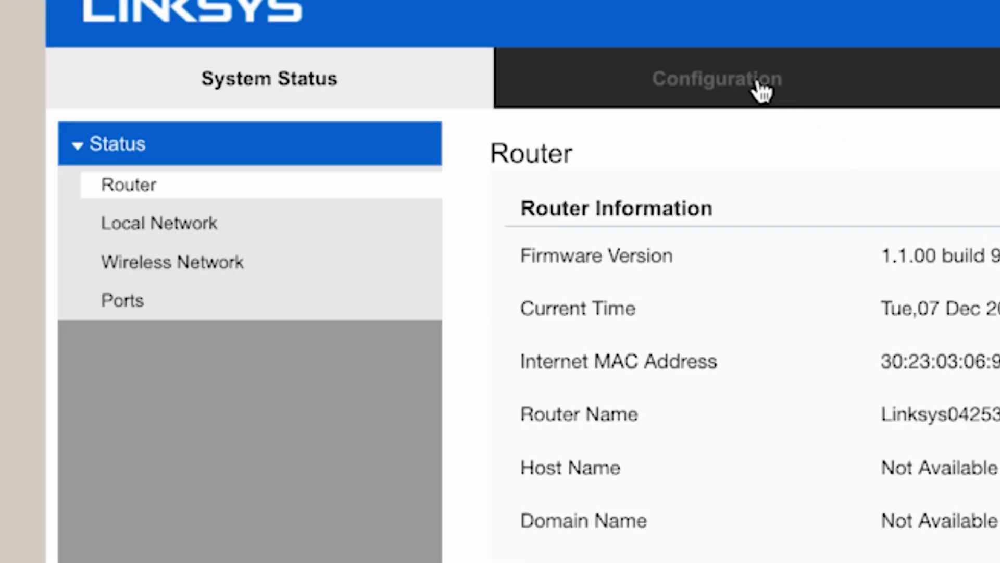
# In WAN Setup, preview Static IP, PPPoE and PPTP, then save Automatic Configuration - DHCP.
pyautogui.click(761, 91)
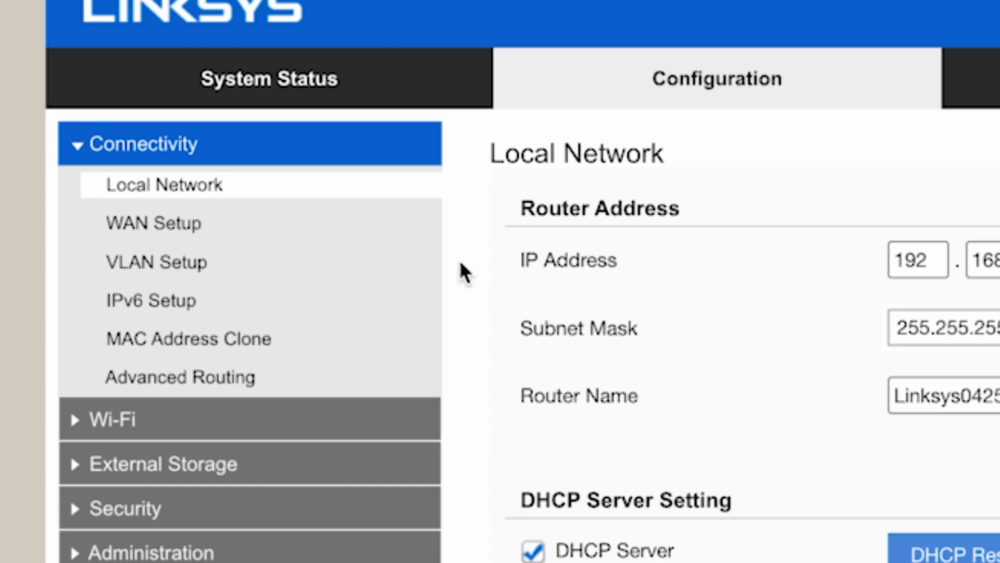
pyautogui.click(178, 233)
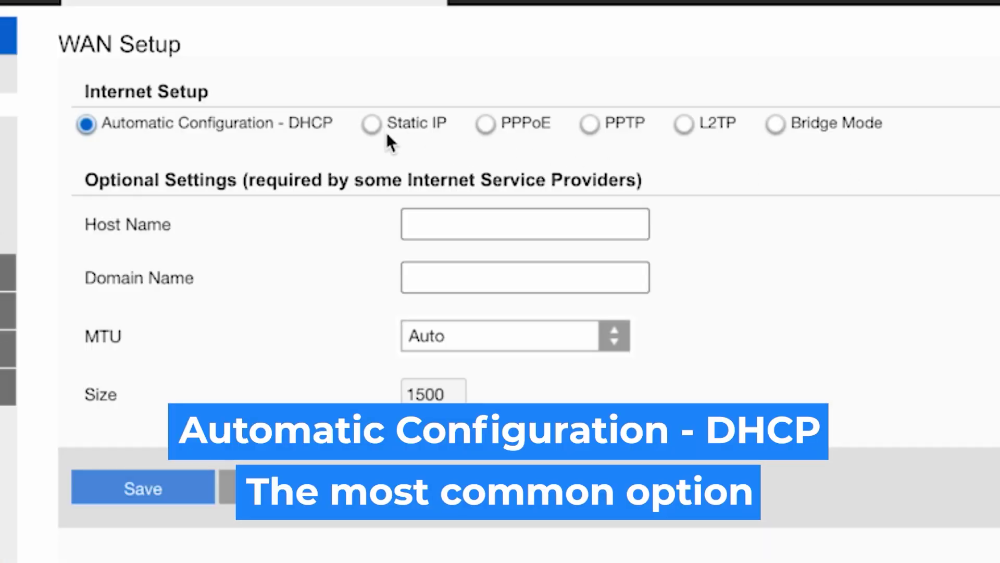
pyautogui.click(373, 125)
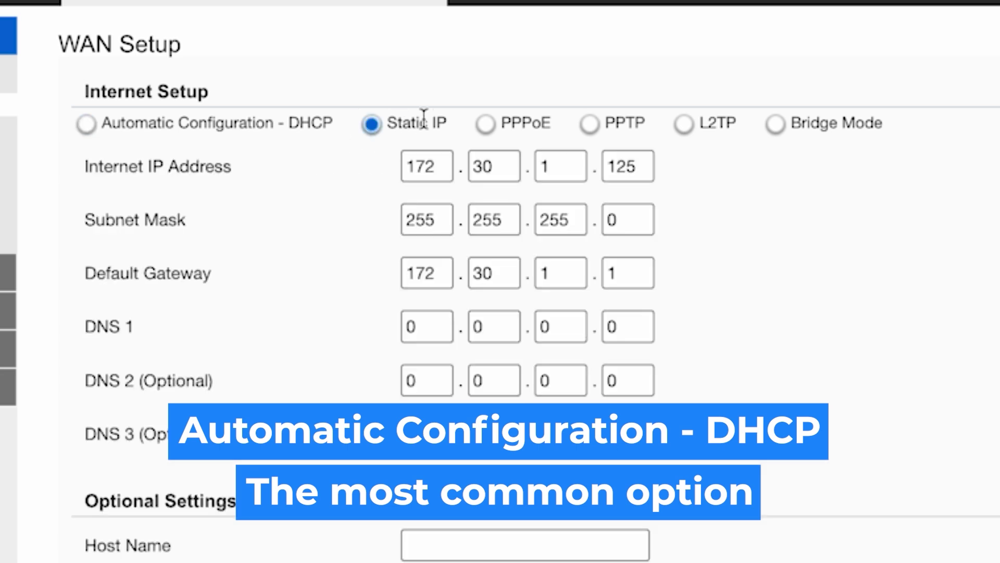
pyautogui.click(485, 124)
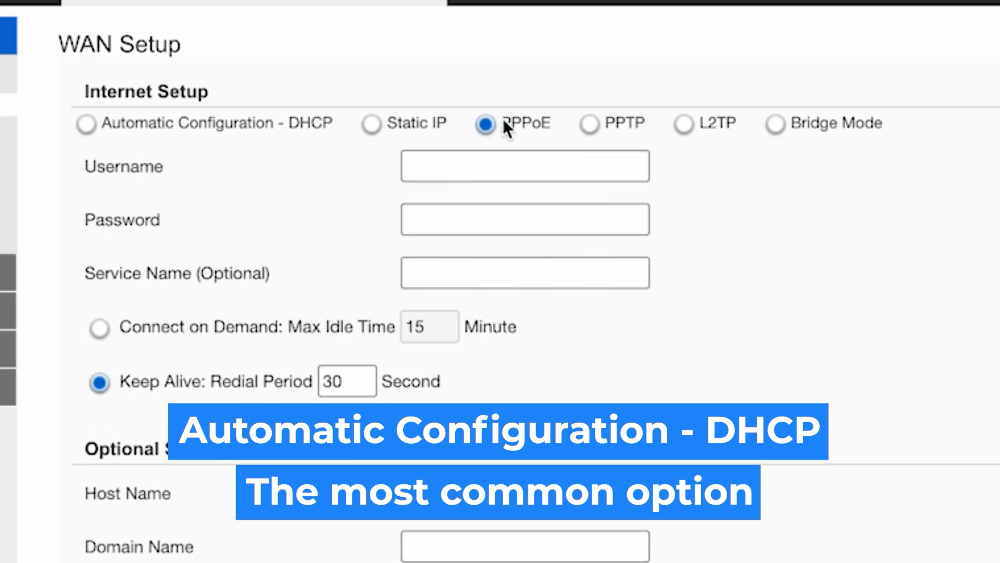
pyautogui.click(592, 125)
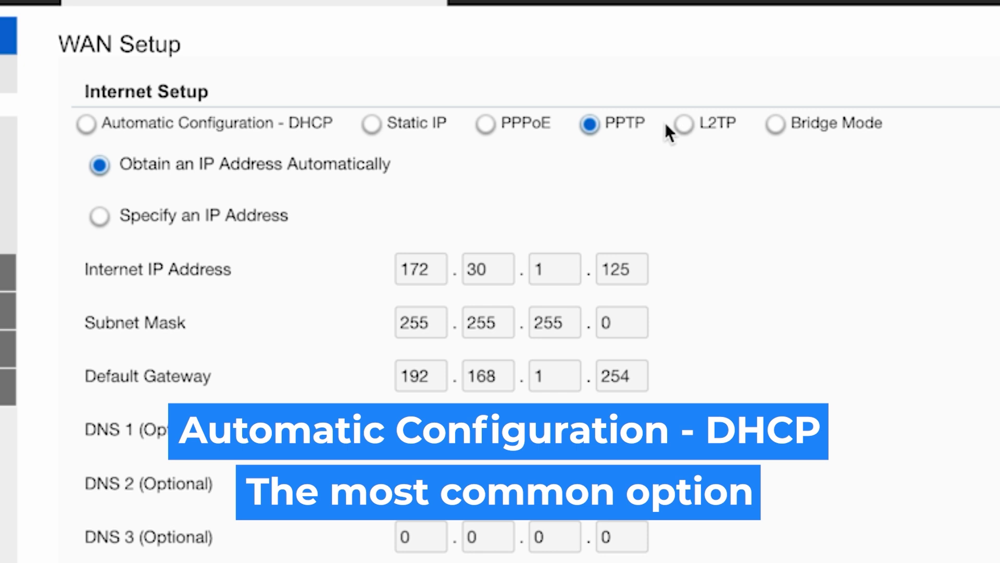
pyautogui.click(85, 124)
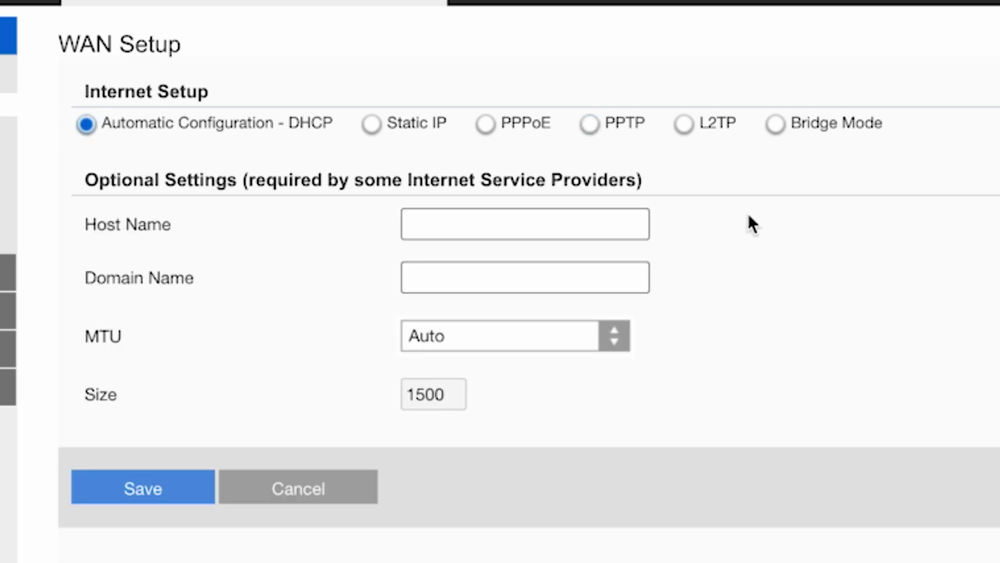
pyautogui.click(152, 491)
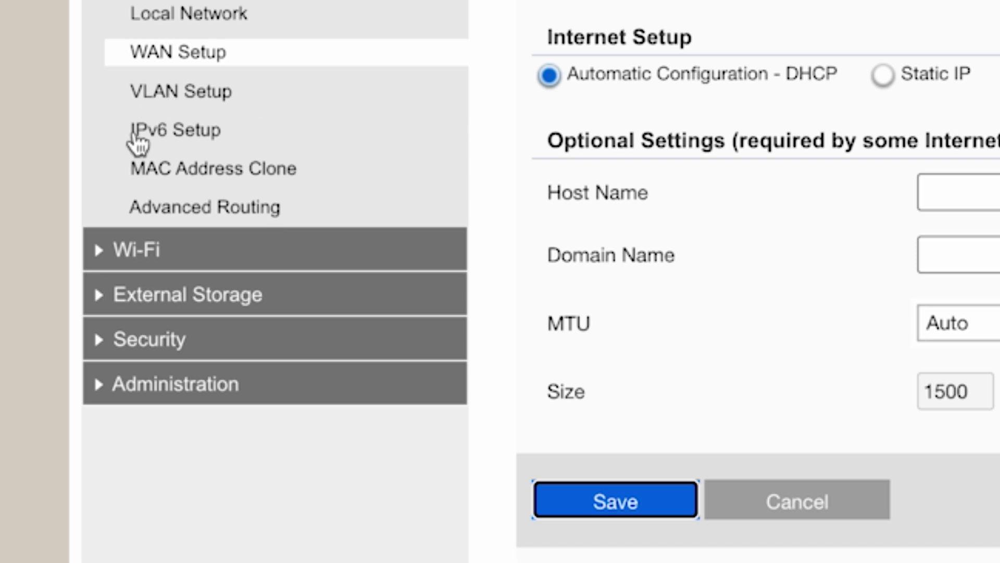
# Edit the network names to Linksys_5Ghz and Linksys_2.4Ghz in Basic Wireless Settings and save.
pyautogui.click(123, 252)
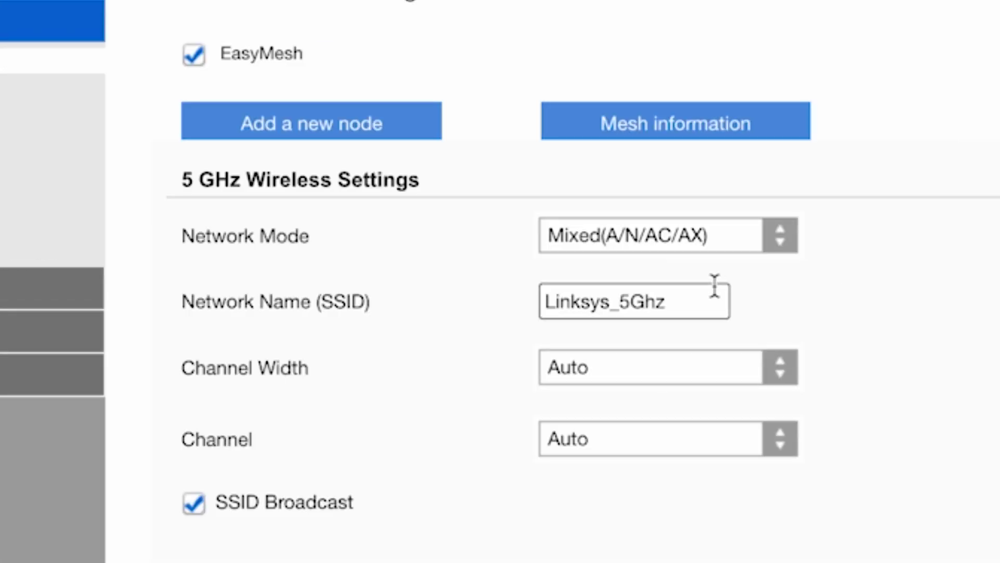
pyautogui.moveTo(609, 309); pyautogui.dragTo(693, 301)
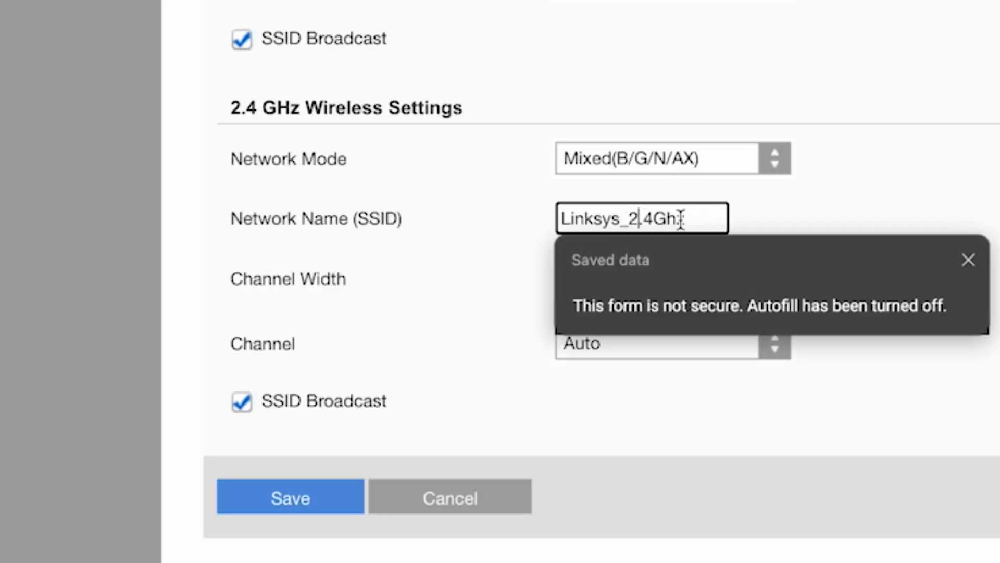
pyautogui.click(284, 502)
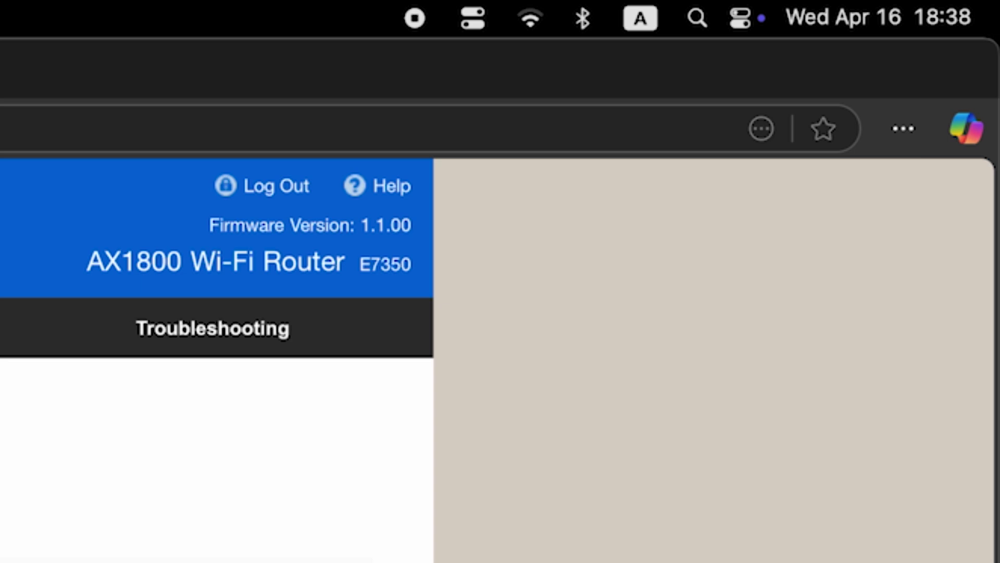
pyautogui.click(529, 28)
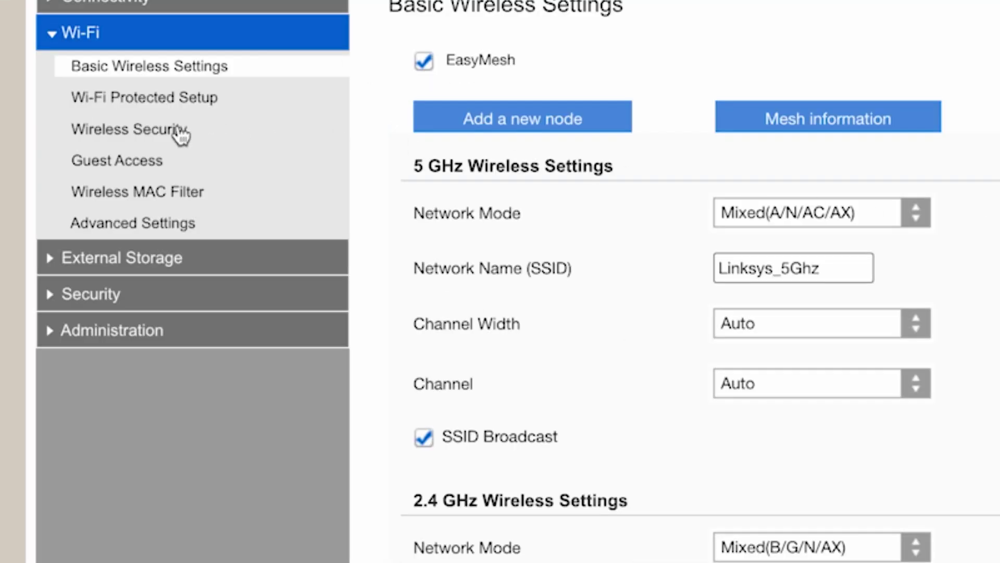
pyautogui.click(157, 130)
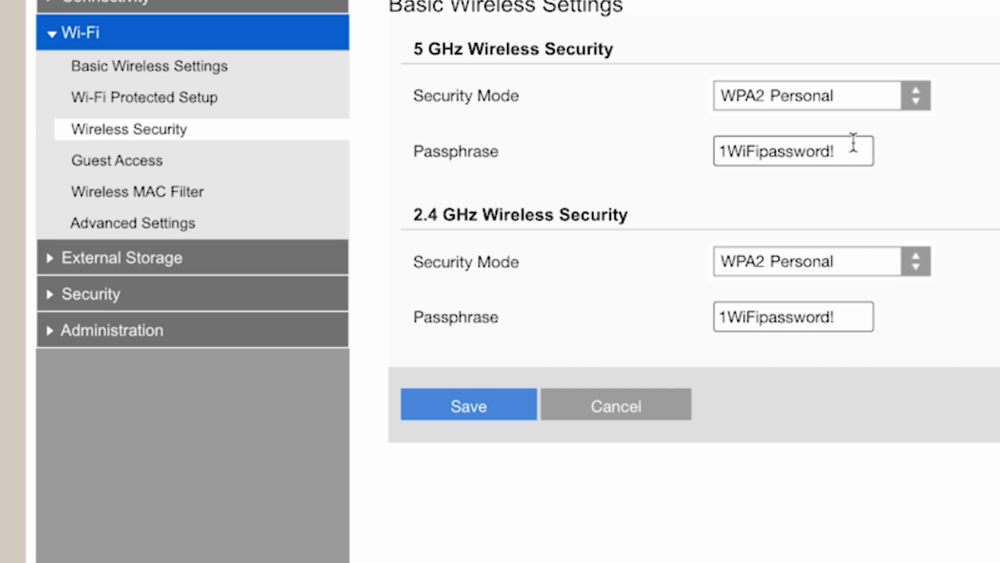
pyautogui.click(849, 151)
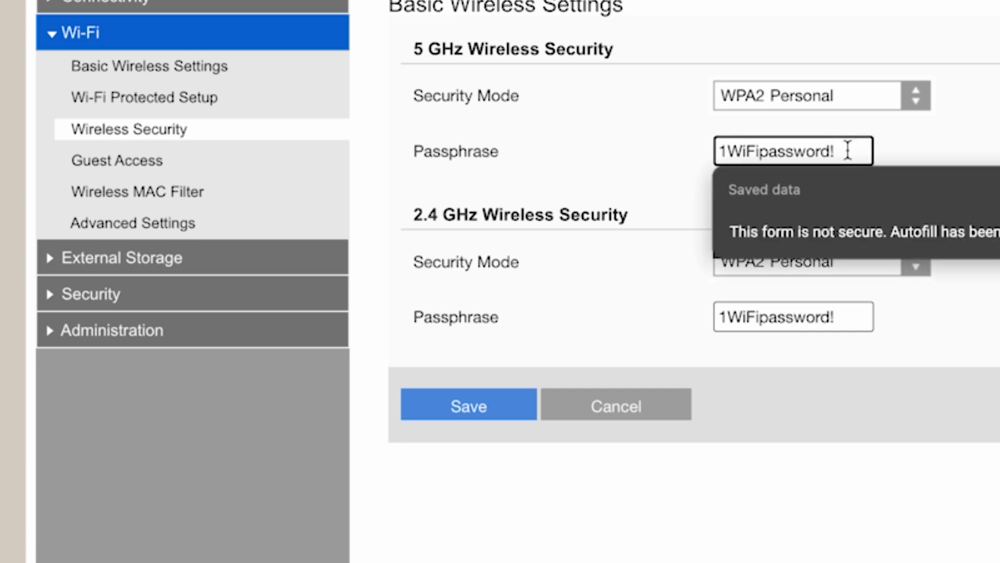
pyautogui.click(848, 317)
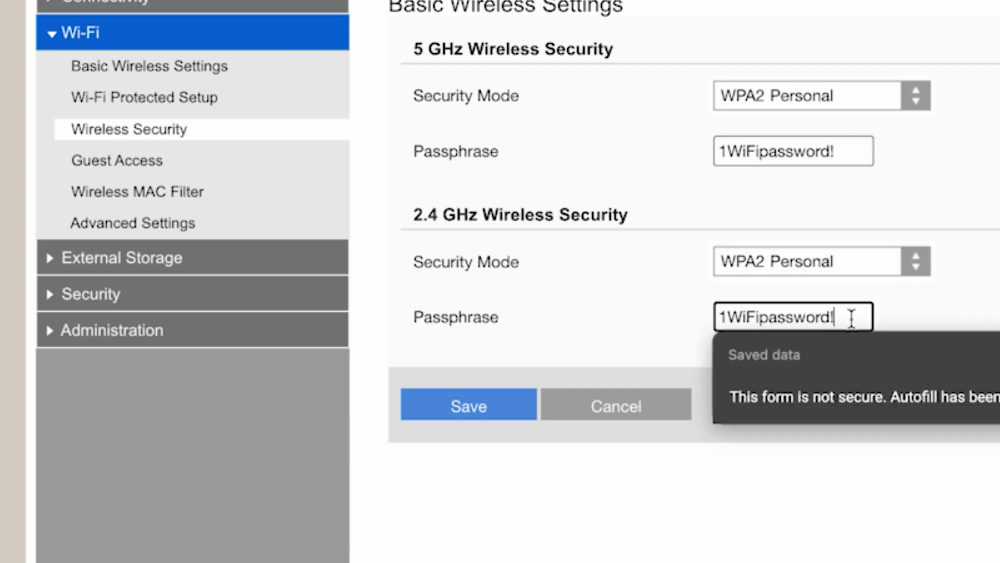
pyautogui.click(845, 317)
pyautogui.moveTo(846, 317); pyautogui.dragTo(674, 315)
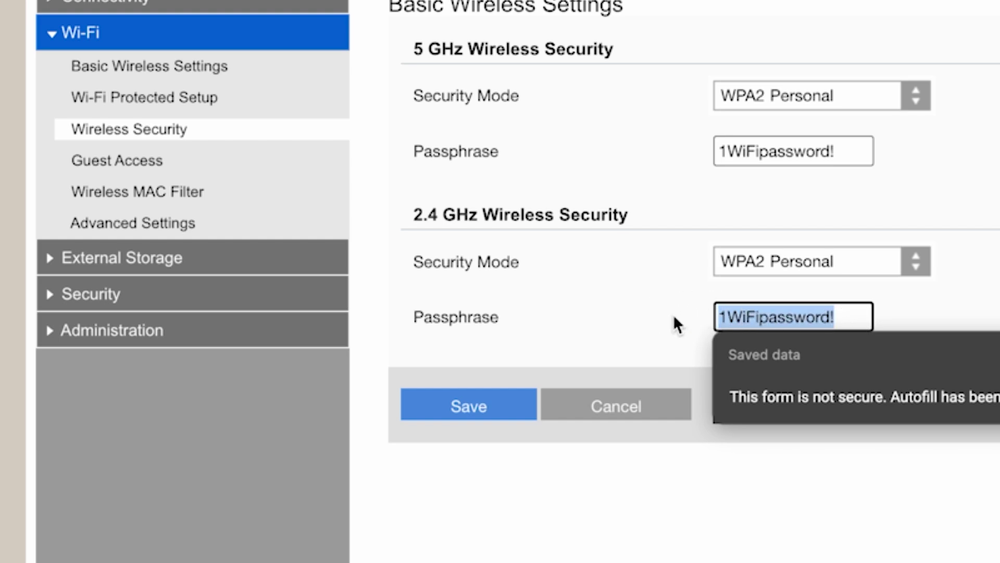
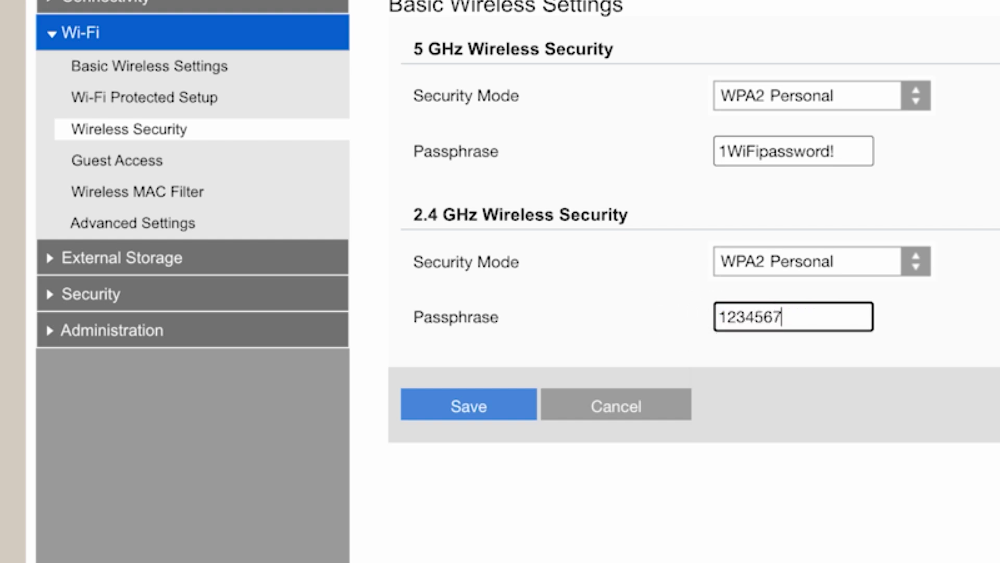
pyautogui.click(481, 406)
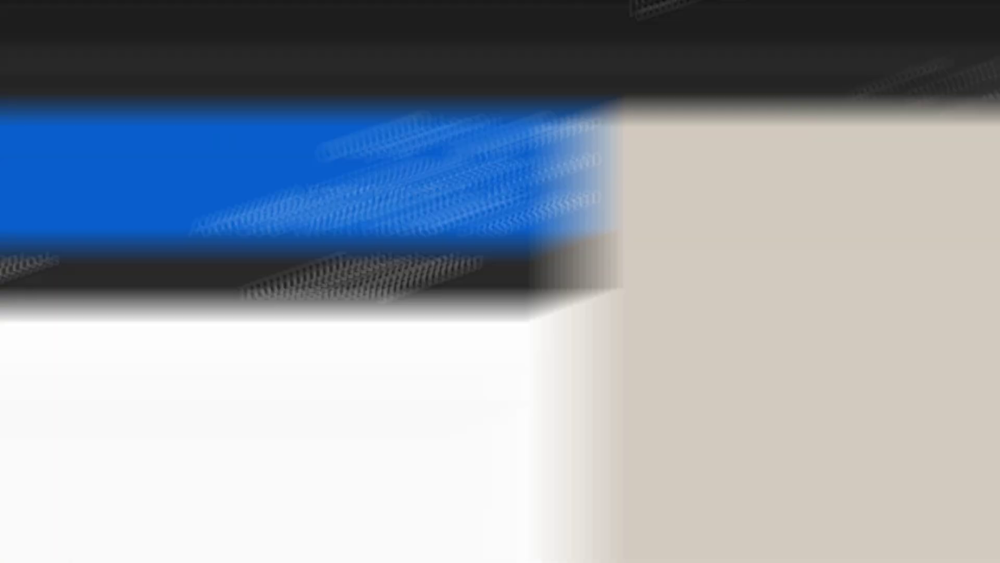
pyautogui.click(535, 15)
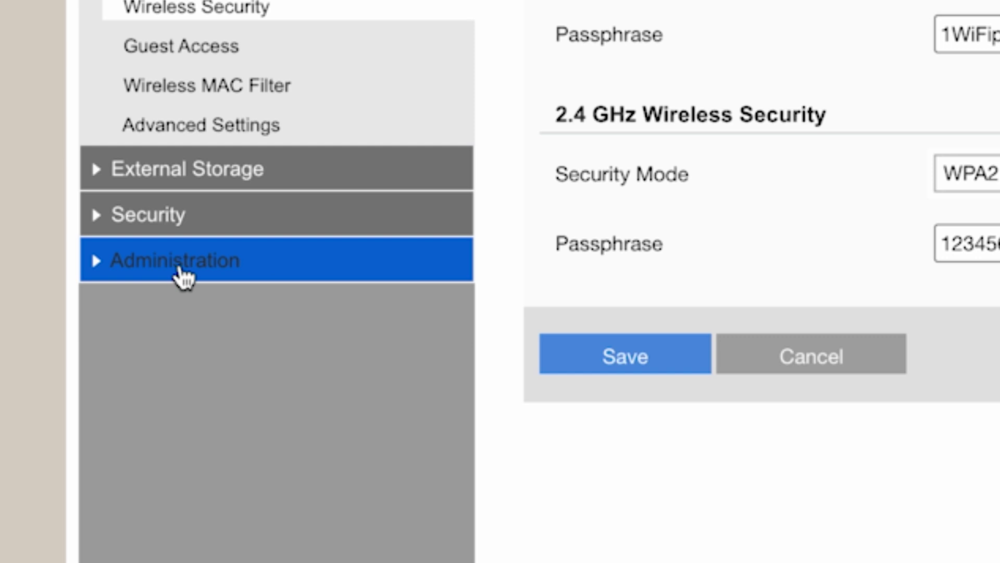
# Reboot the router from Administration > Device Reset and confirm with OK.
pyautogui.click(183, 275)
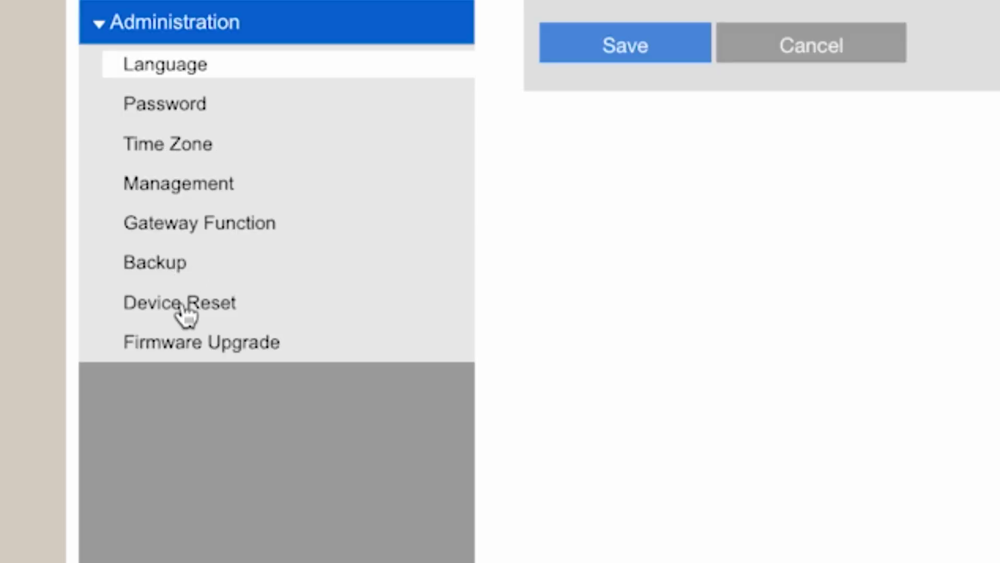
pyautogui.click(231, 317)
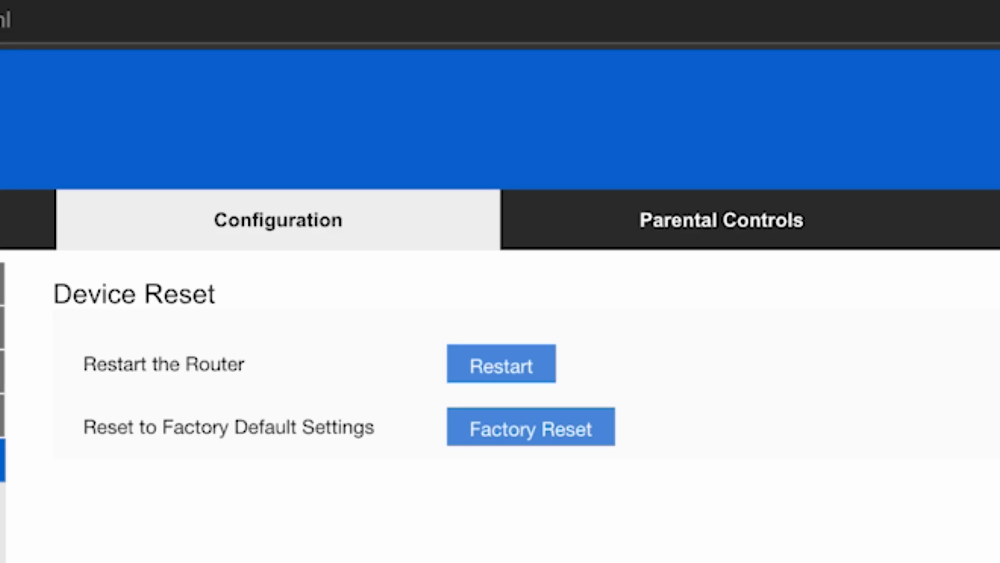
pyautogui.click(538, 364)
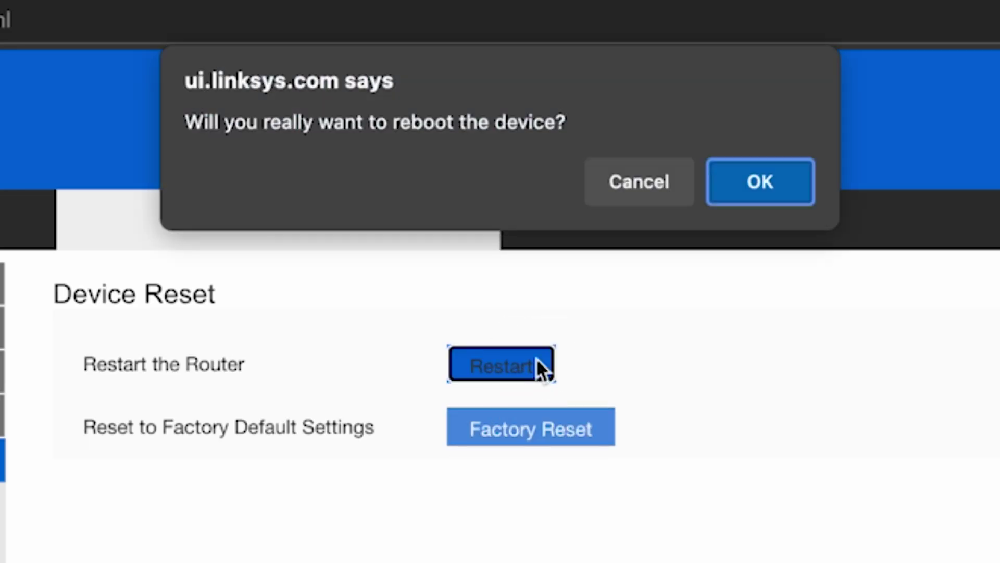
pyautogui.click(776, 180)
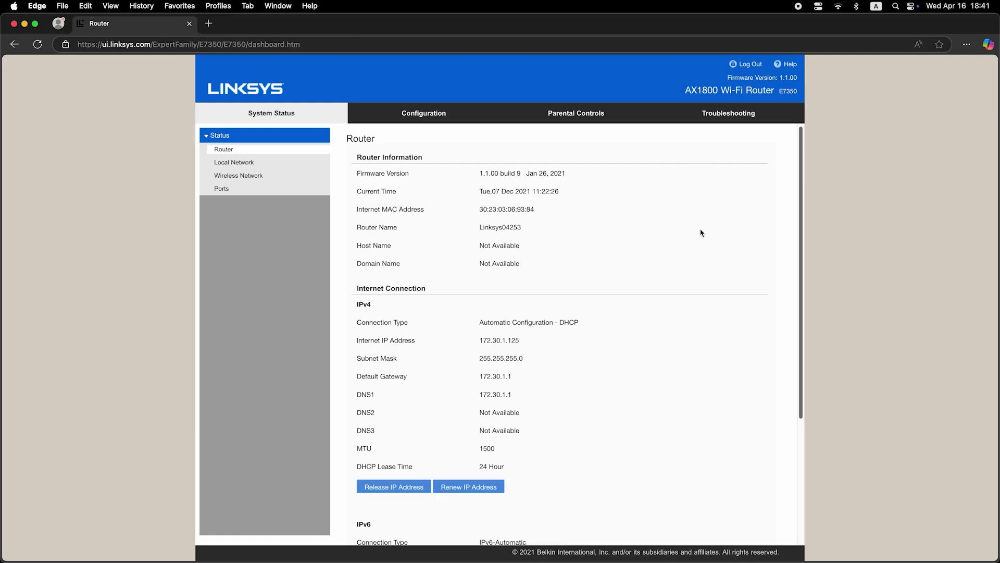
pyautogui.click(209, 23)
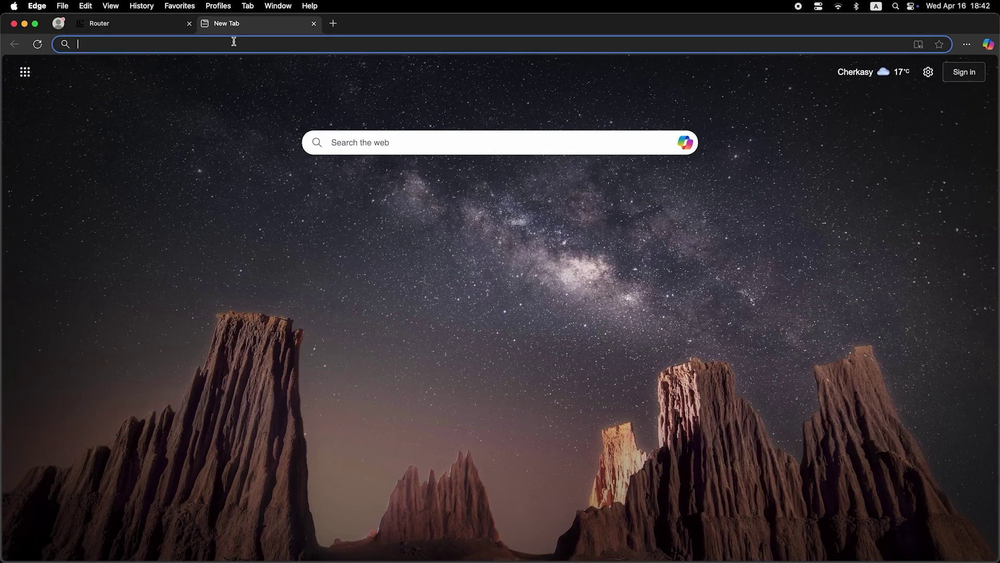
pyautogui.click(237, 44)
pyautogui.write('fdfdfdfdf')
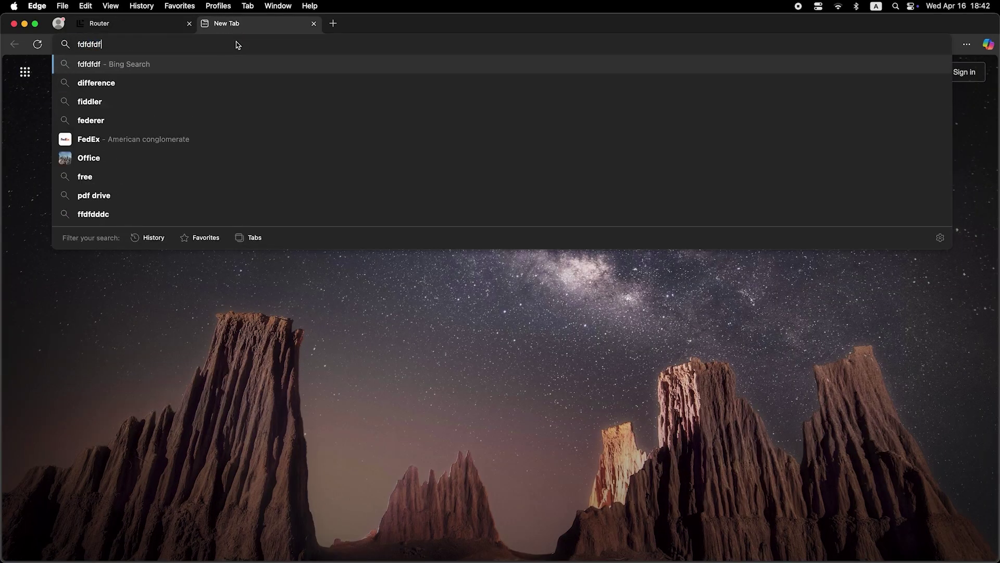
pyautogui.press('Return')
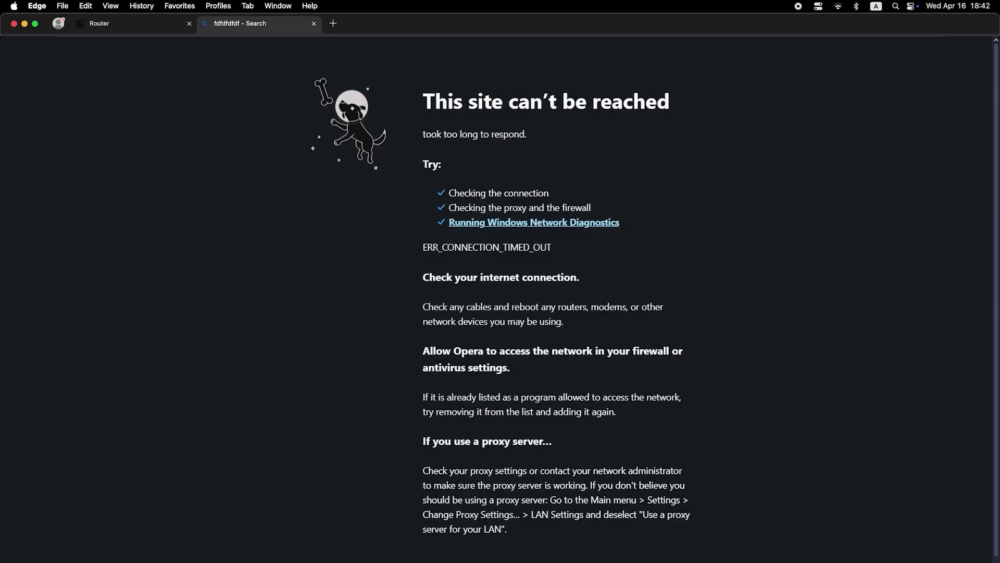
pyautogui.press('super+w')
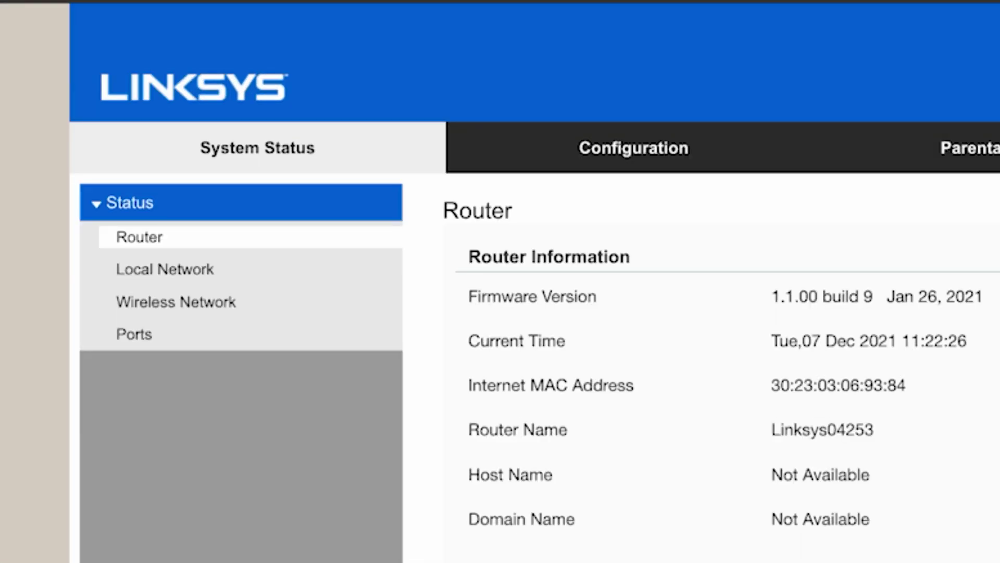
pyautogui.click(599, 157)
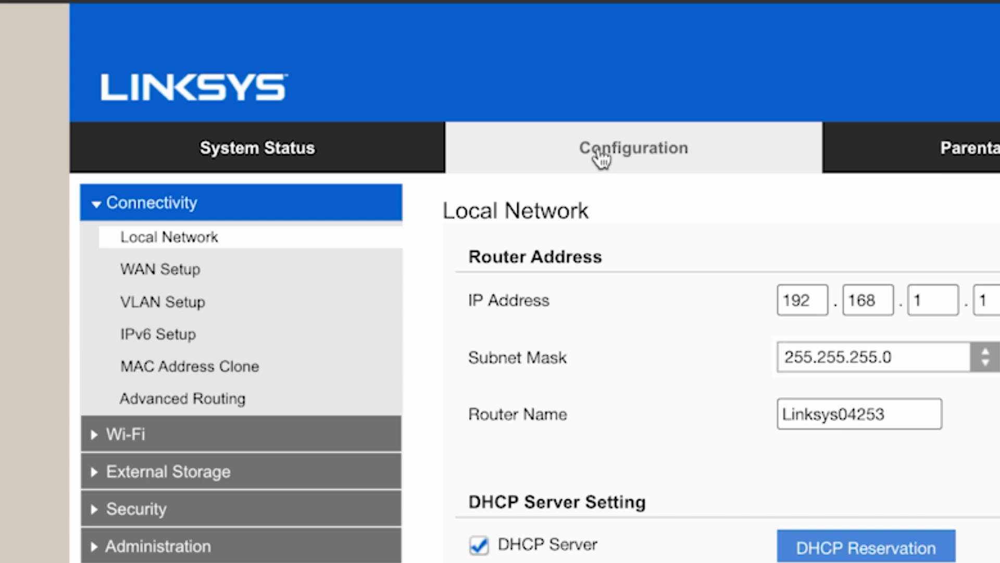
pyautogui.click(235, 373)
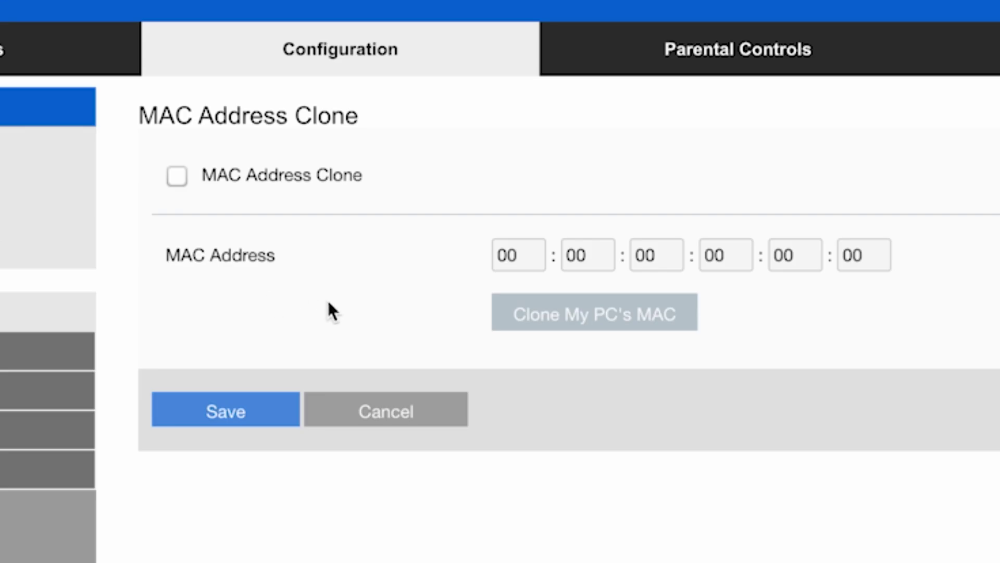
pyautogui.click(178, 178)
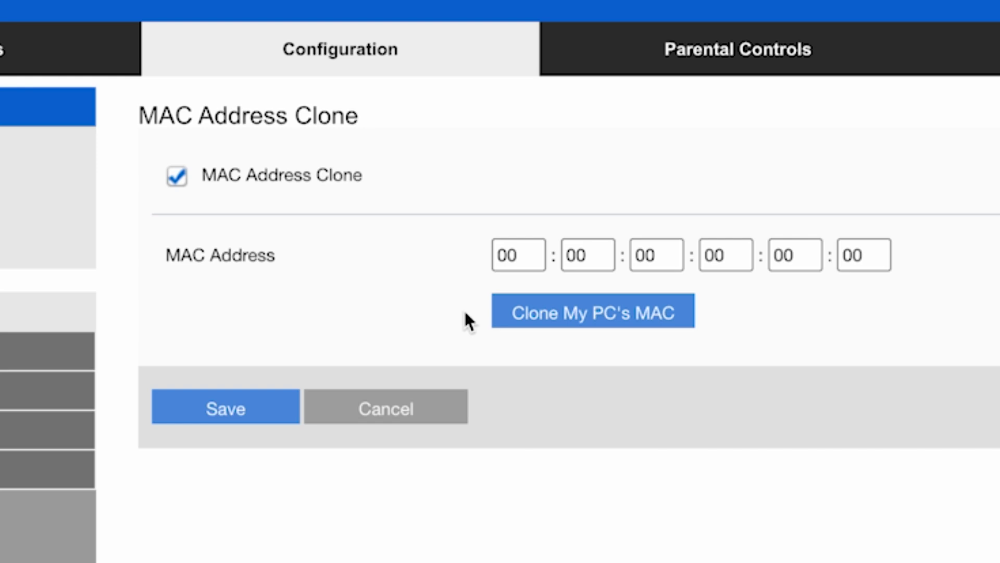
pyautogui.click(586, 315)
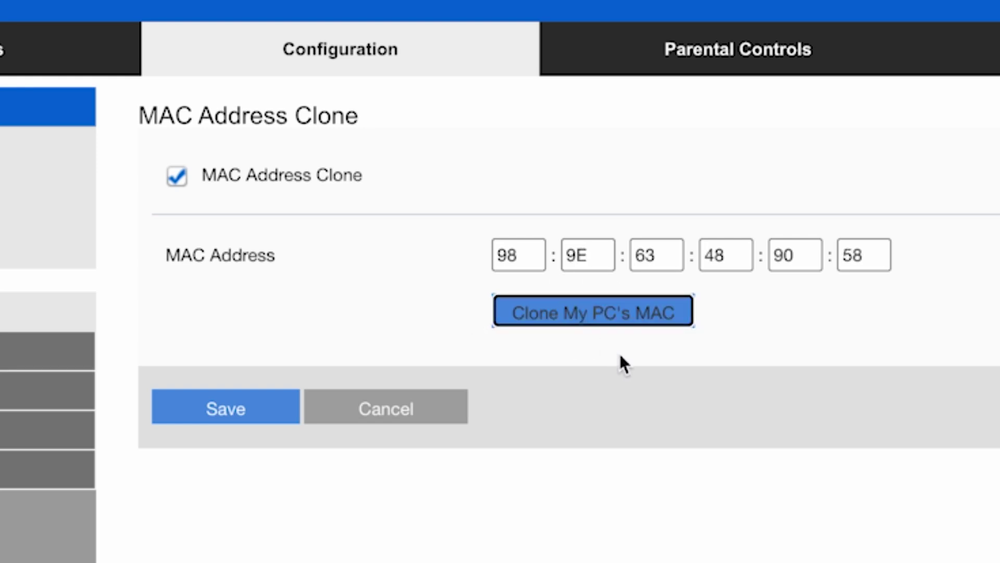
pyautogui.click(247, 415)
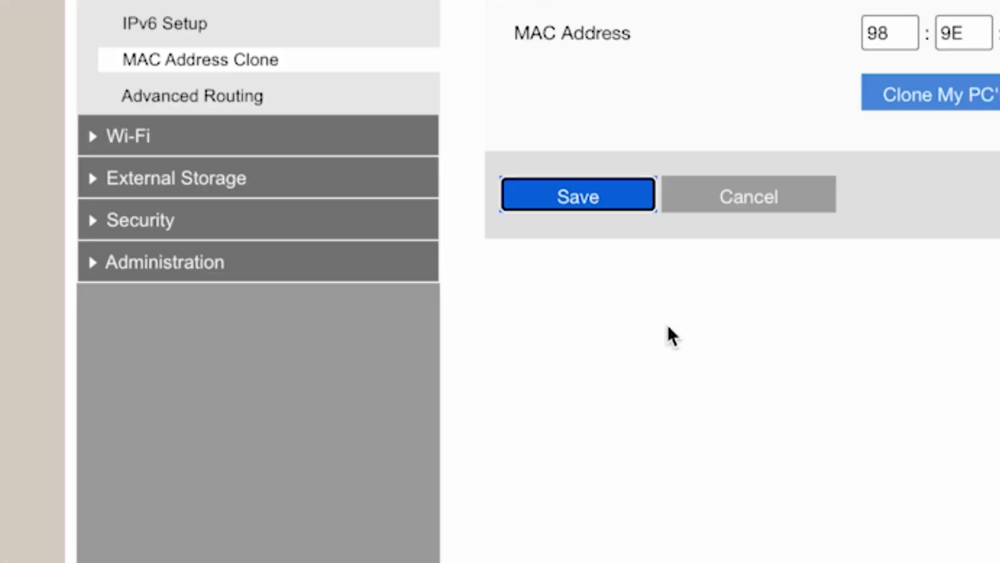
pyautogui.click(179, 270)
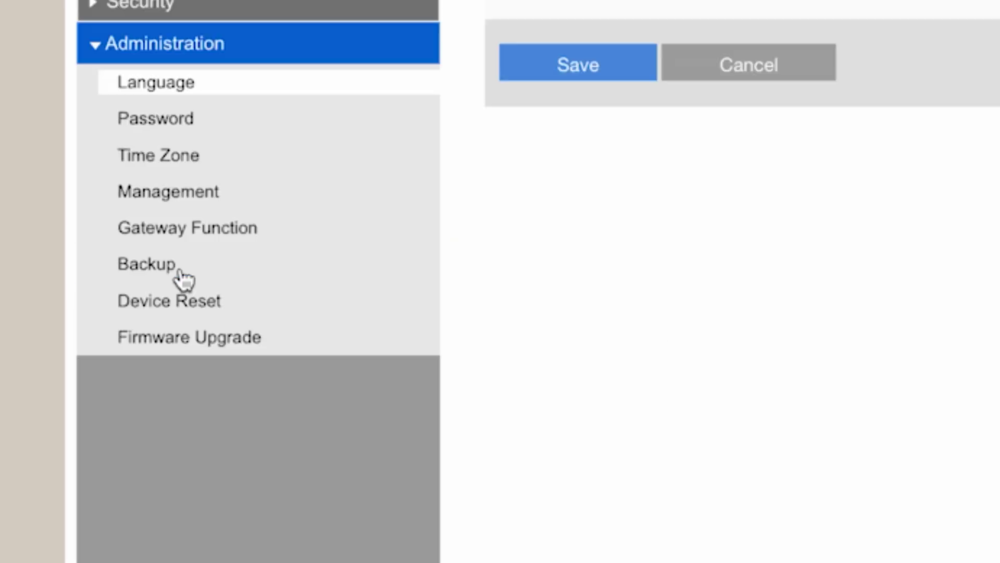
# Reboot the router from Device Reset and confirm the restart.
pyautogui.click(216, 314)
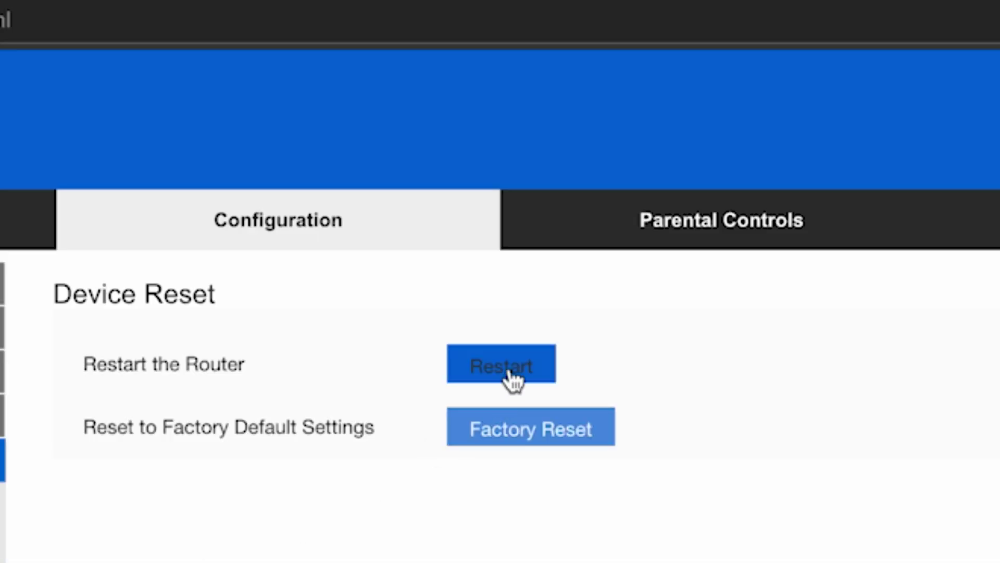
pyautogui.click(508, 372)
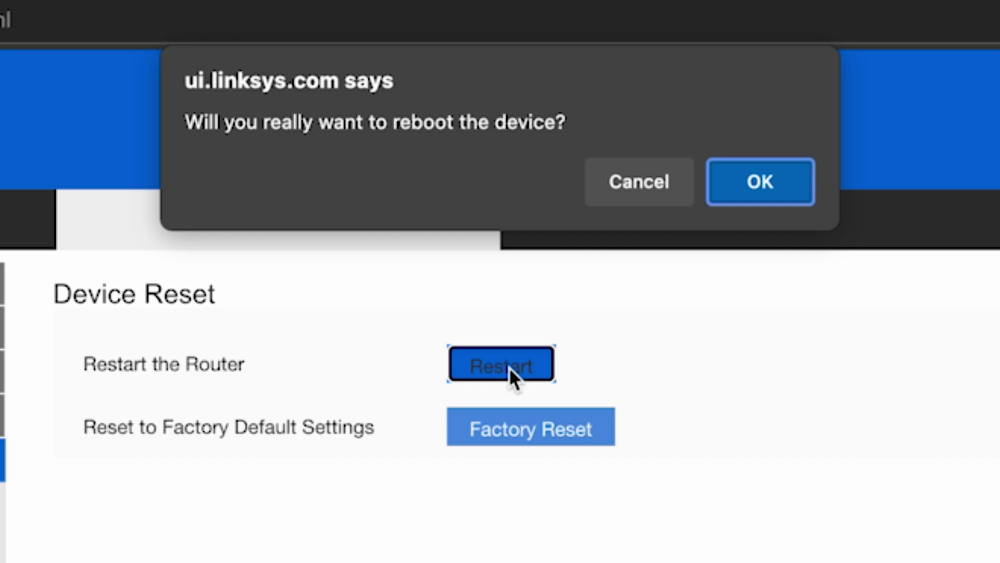
pyautogui.click(762, 182)
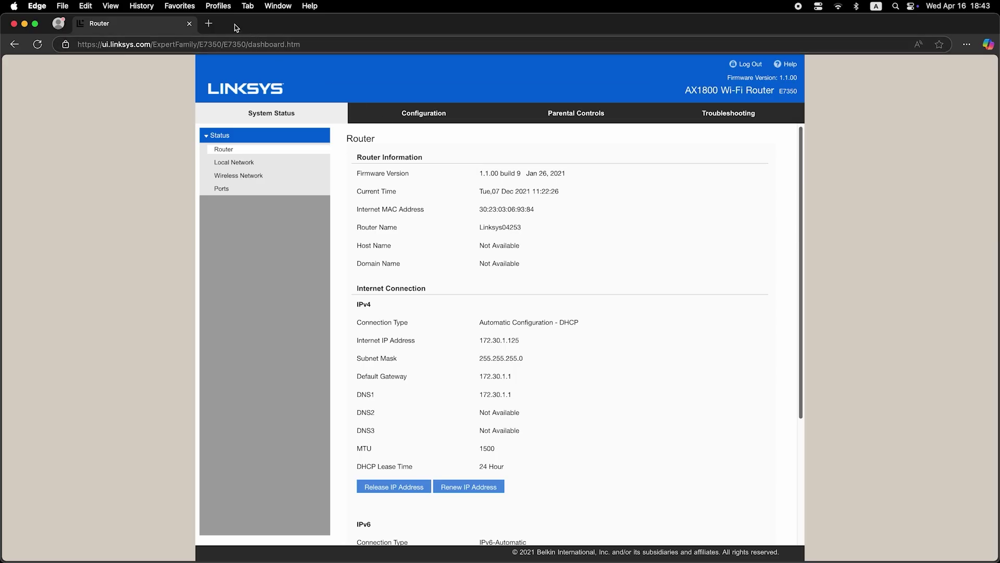
# Search for 'ffdfdfdf' in a new Edge tab to test the internet connection.
pyautogui.click(211, 25)
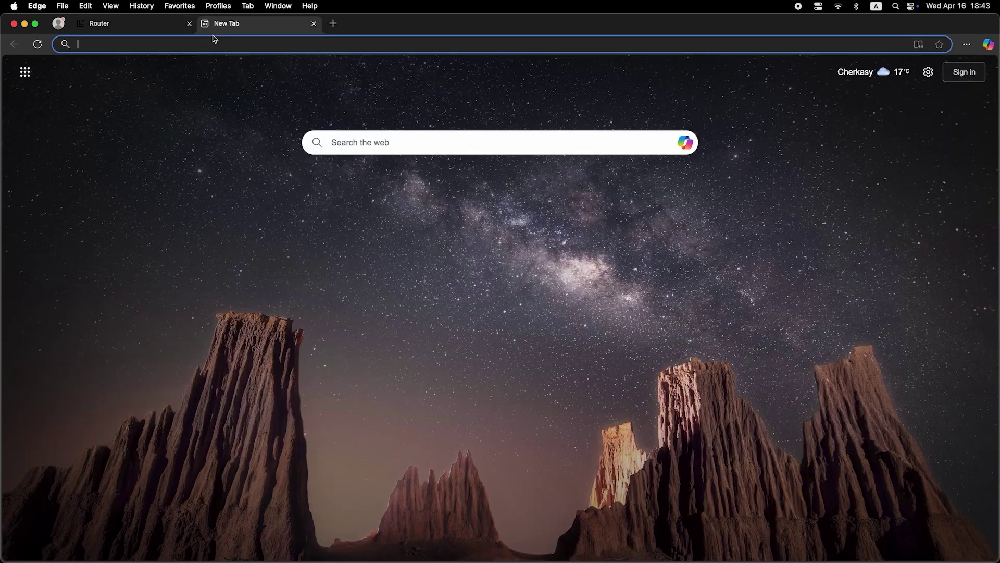
pyautogui.click(216, 44)
pyautogui.write('ffdf')
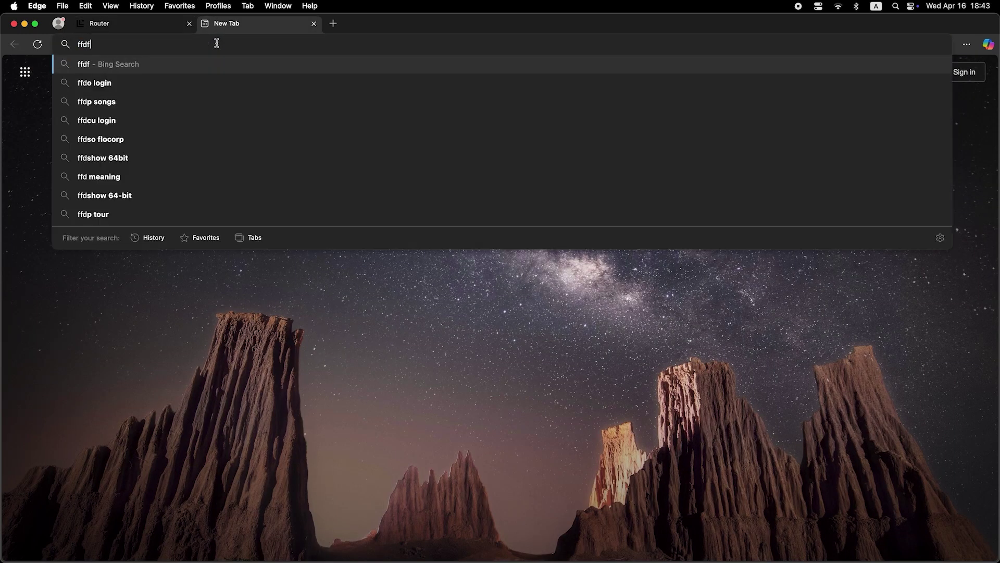
pyautogui.write('dfdf')
pyautogui.press('Return')
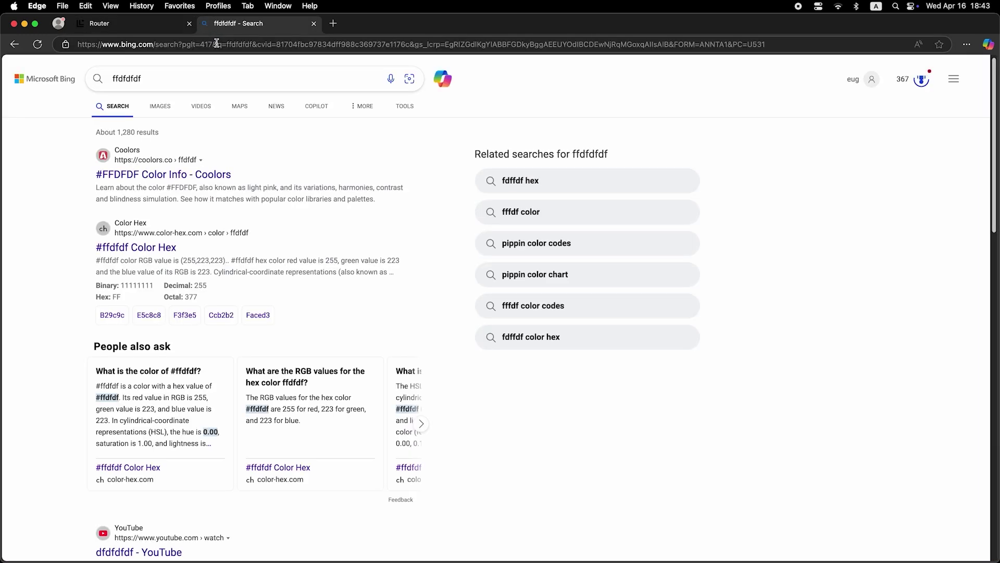